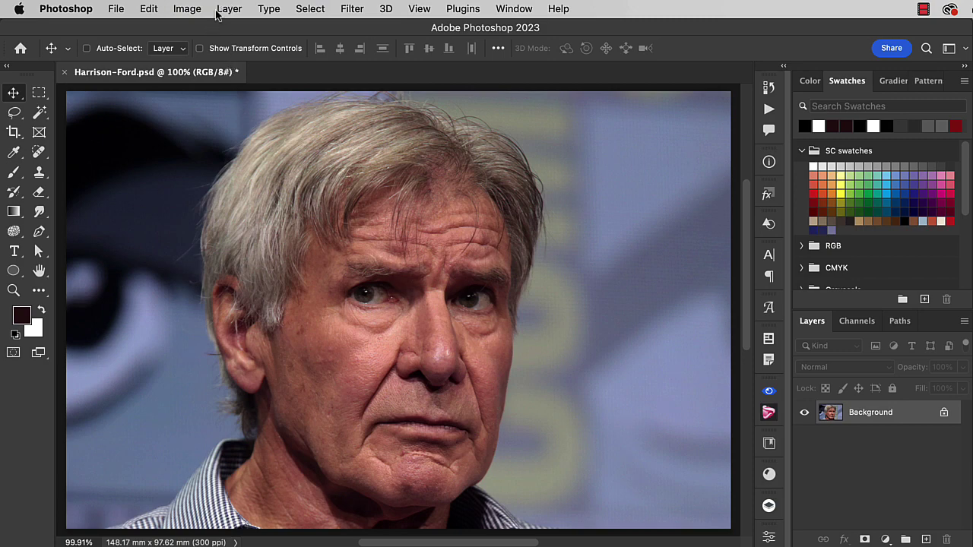
Duplicate the Background layer, keeping the default name Background copy.
click(229, 8)
click(242, 68)
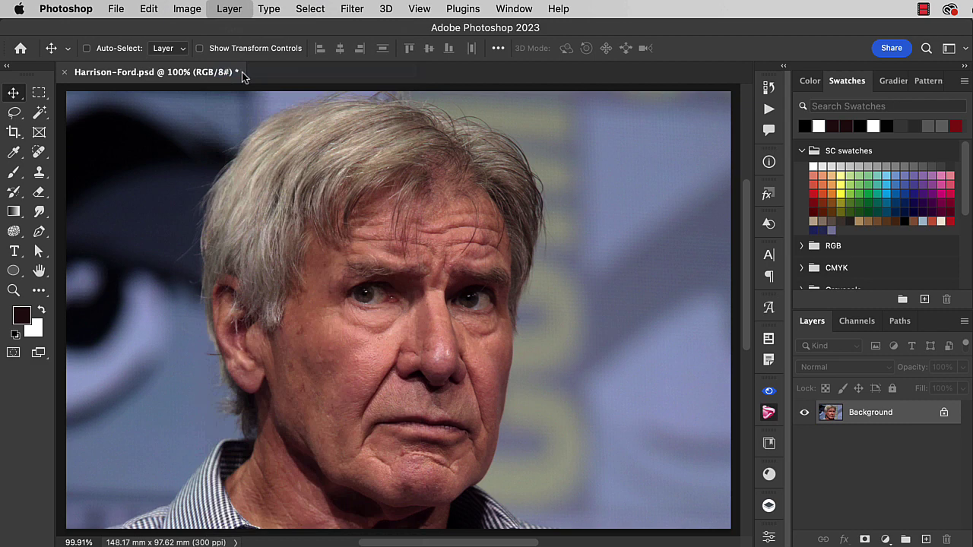
click(583, 255)
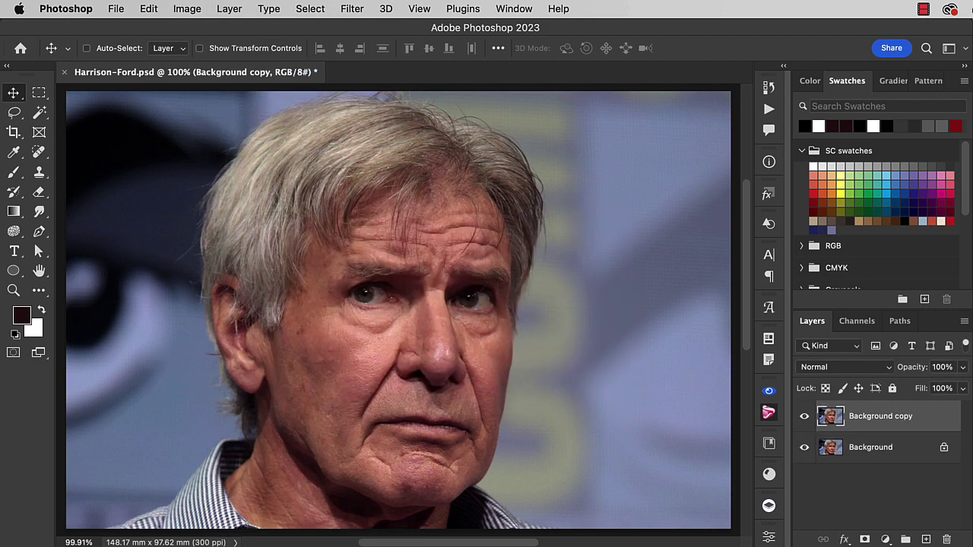
Soften the skin on the duplicate layer with the Camera Raw Filter by setting Clarity to -100.
click(353, 8)
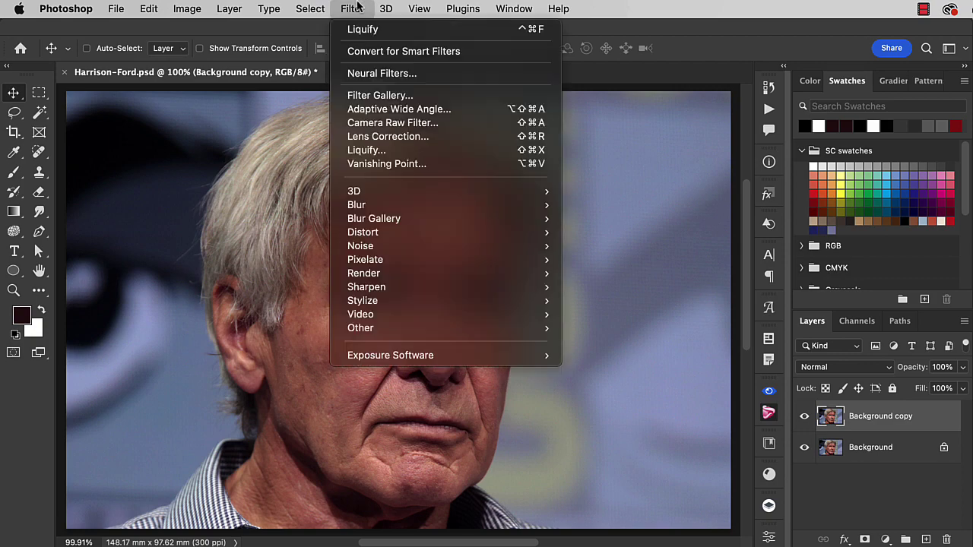
click(384, 125)
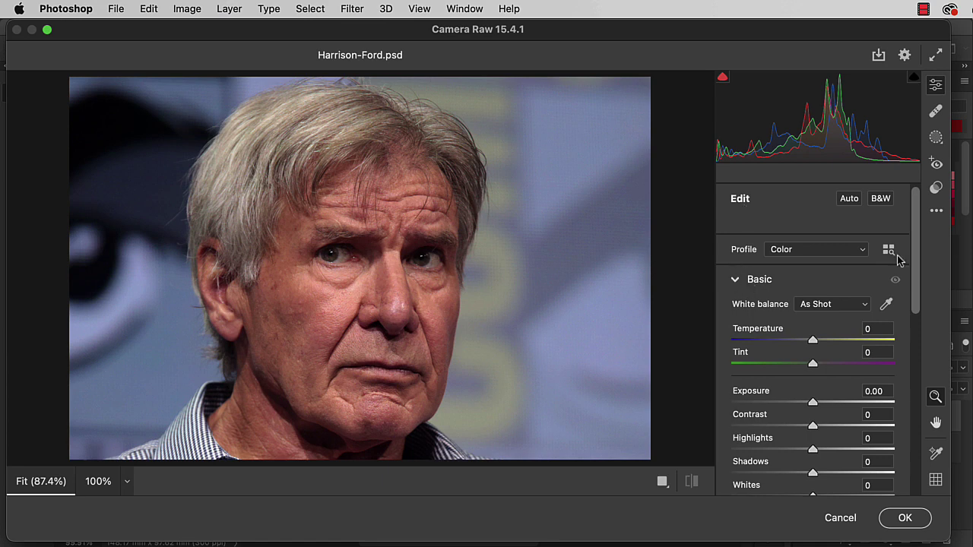
drag(916, 279, 905, 391)
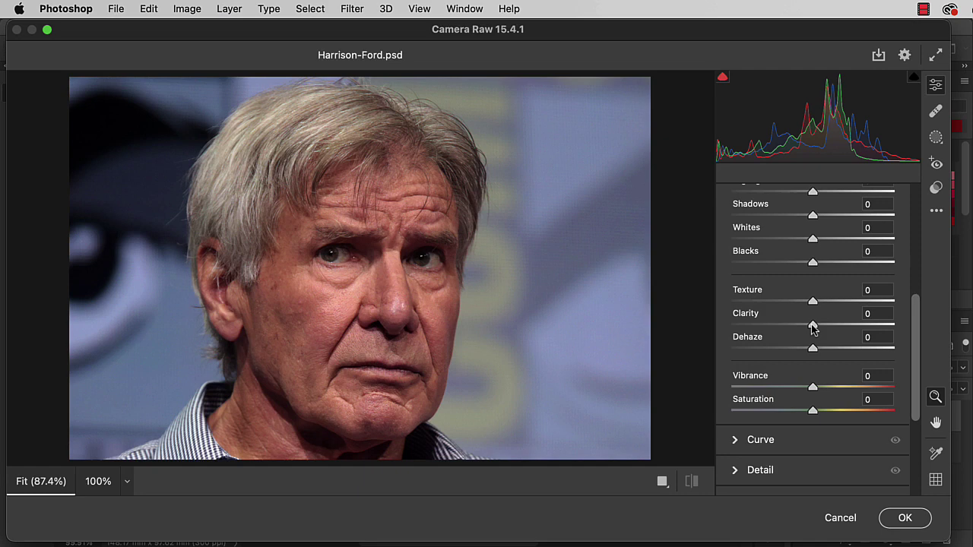
drag(815, 325, 864, 327)
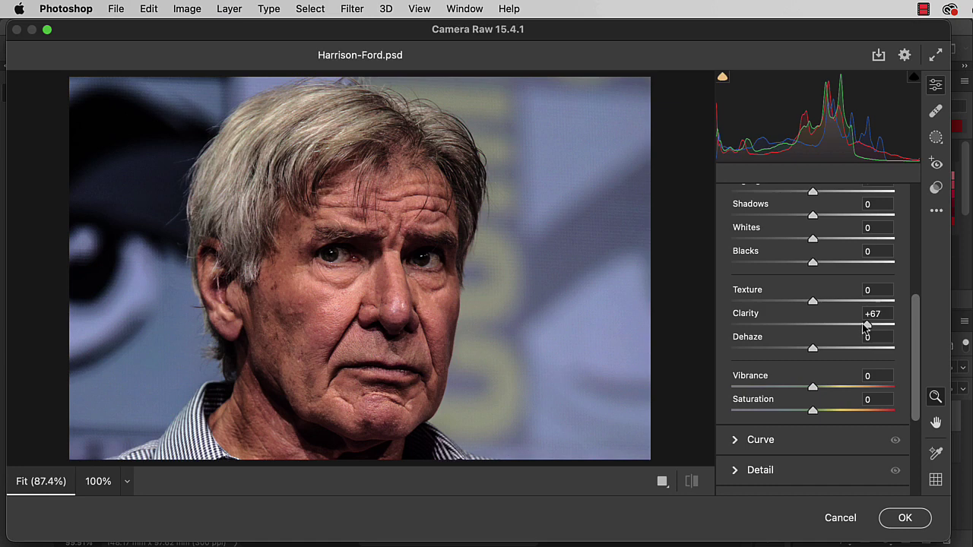
drag(862, 327, 724, 342)
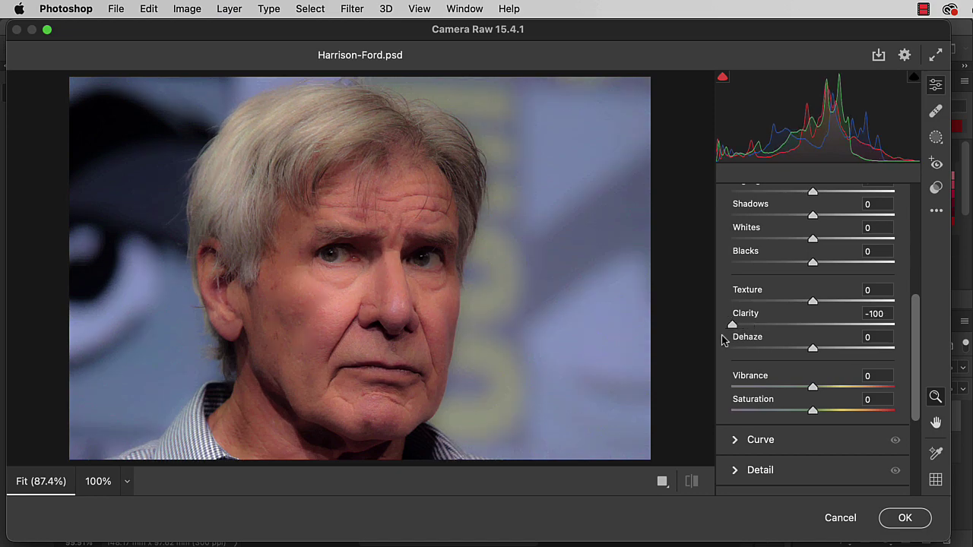
click(905, 519)
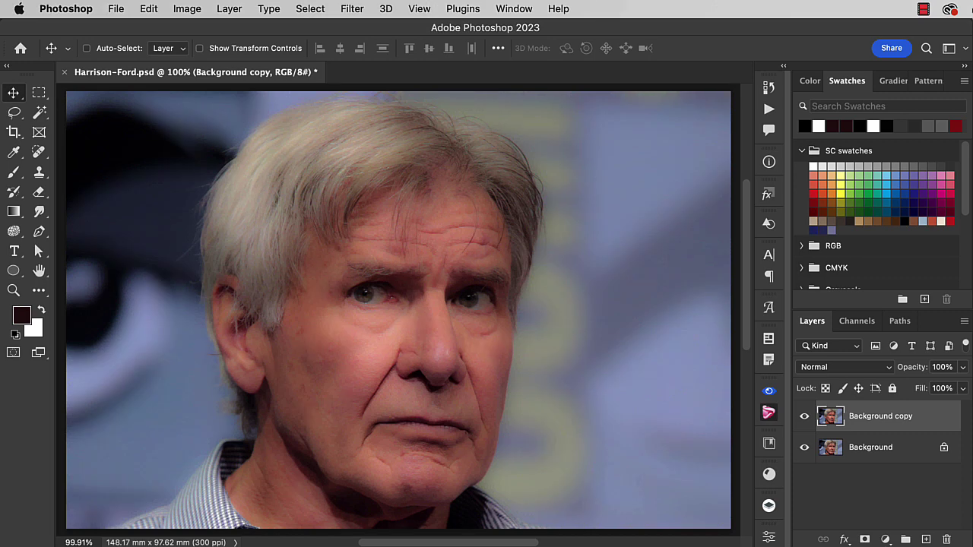
Heal the smile line, chin creases, cheek spots and wrinkles with the Spot Healing Brush, mostly at size 51.
click(38, 152)
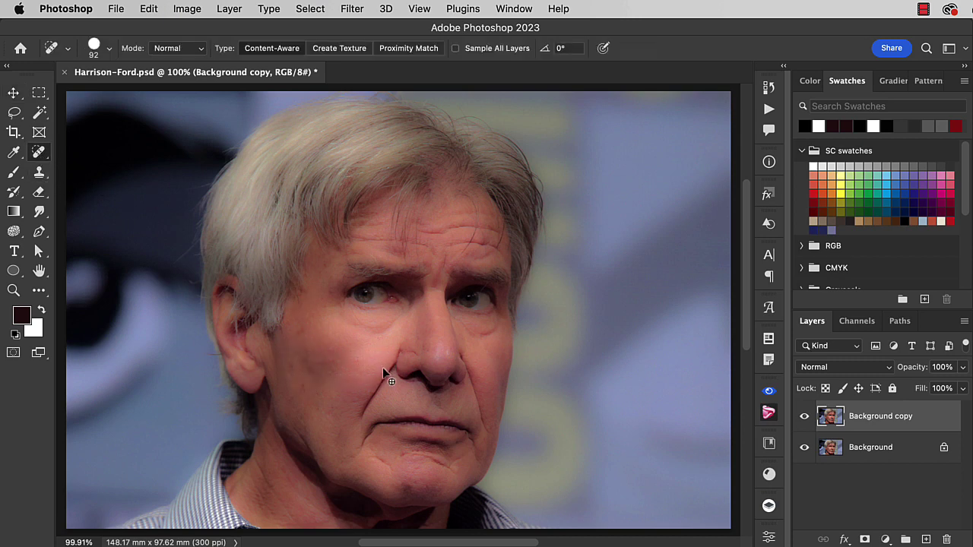
mouse_move(384, 387)
mouse_down()
mouse_move(377, 407)
mouse_move(354, 406)
mouse_up()
mouse_move(366, 441)
mouse_down()
mouse_move(420, 457)
mouse_move(449, 469)
mouse_move(466, 454)
mouse_move(414, 461)
mouse_move(485, 460)
mouse_move(482, 447)
mouse_move(474, 440)
mouse_move(458, 465)
mouse_move(439, 439)
mouse_move(461, 480)
mouse_move(399, 487)
mouse_move(441, 468)
mouse_up()
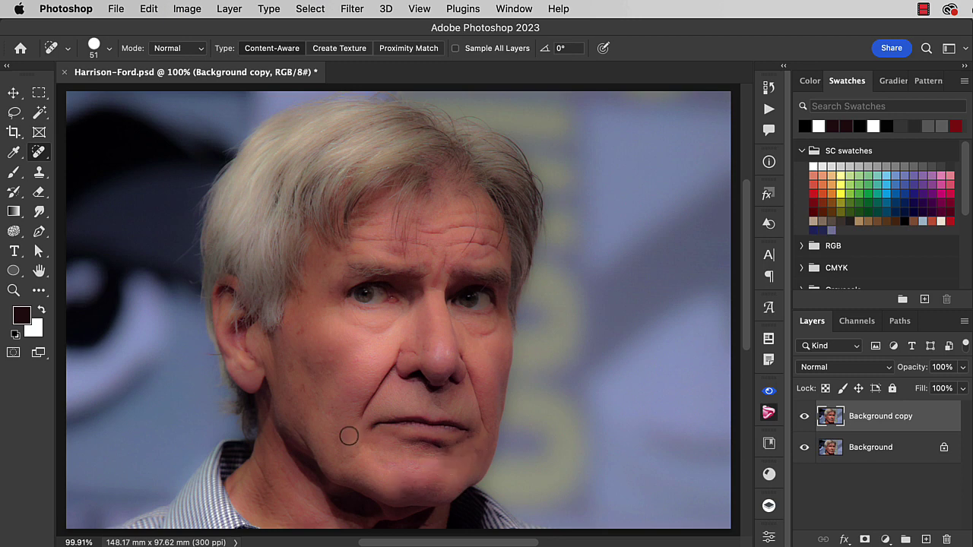
drag(359, 398, 321, 404)
drag(299, 321, 295, 327)
drag(330, 363, 301, 390)
drag(415, 355, 399, 352)
drag(436, 452, 459, 452)
click(459, 459)
drag(453, 454, 436, 452)
drag(397, 354, 360, 425)
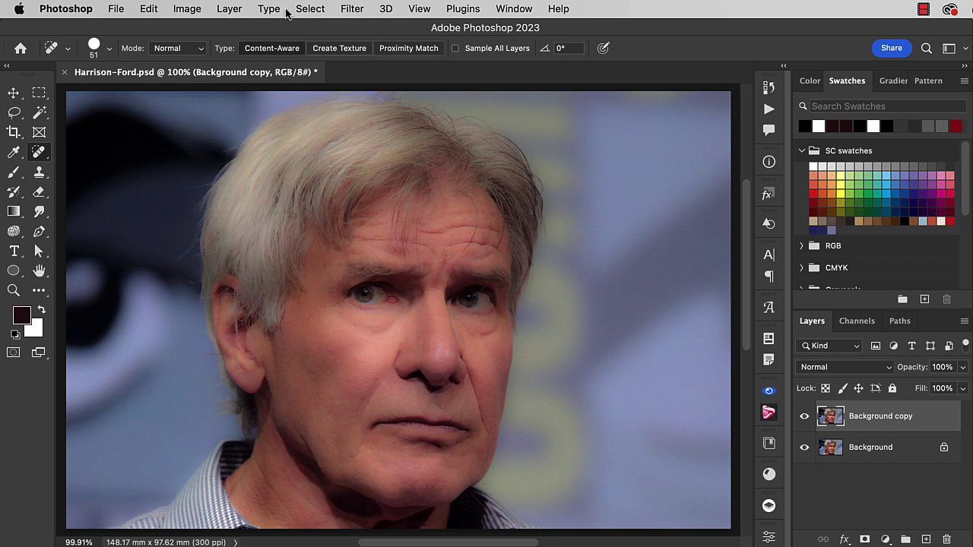
Fade the last Spot Healing Brush stroke on the smile line to a lower opacity.
click(149, 9)
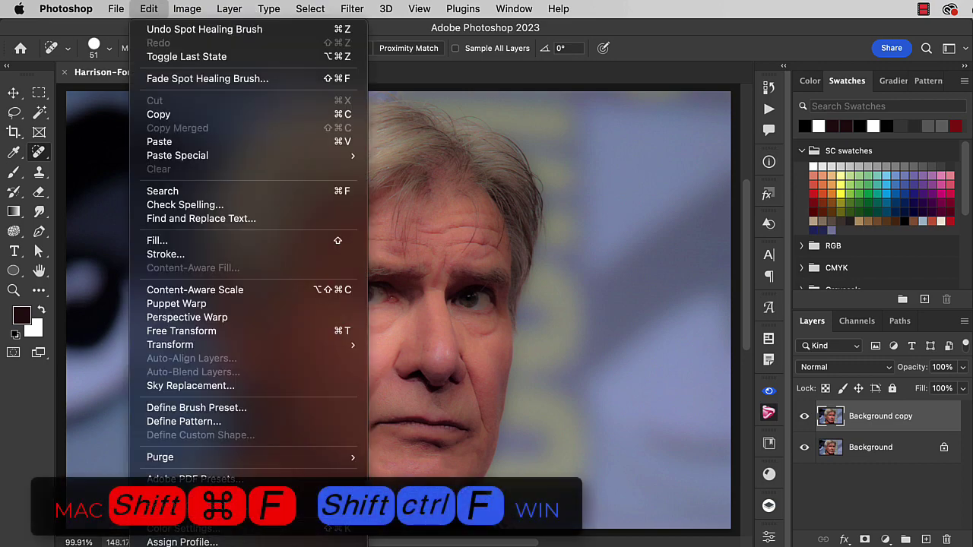
click(208, 79)
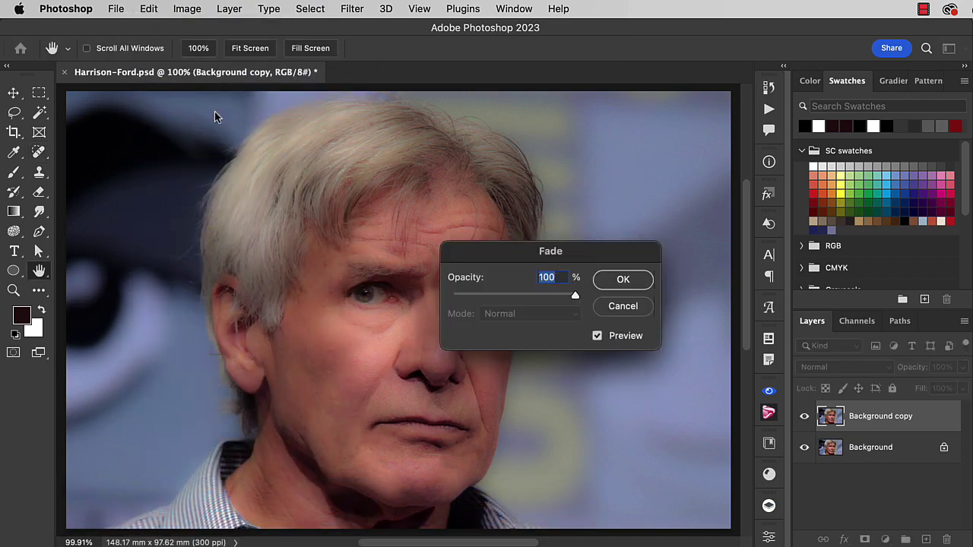
drag(579, 303, 539, 301)
click(623, 279)
Heal the smile line on the cheek right of the nose, and fade that stroke to a lower opacity.
key(j)
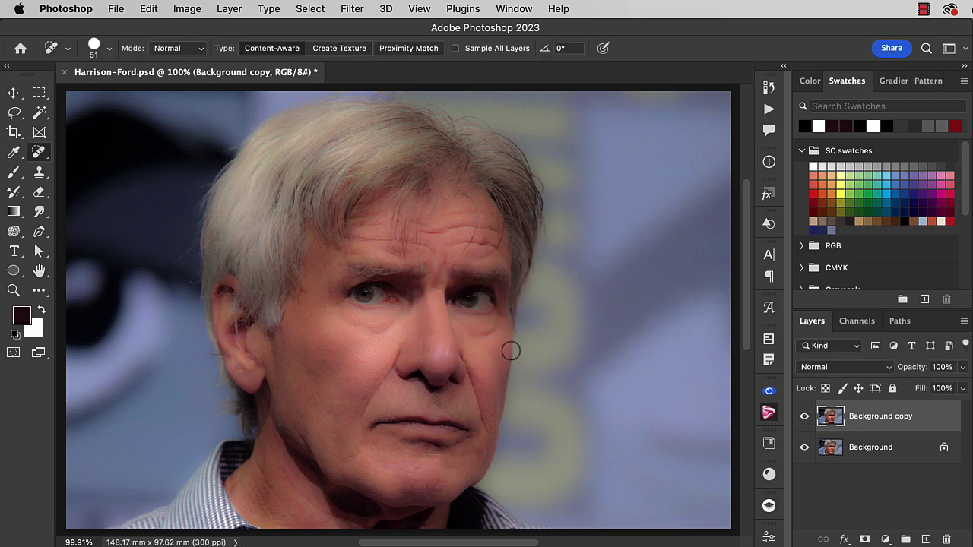
mouse_move(457, 354)
mouse_down()
mouse_move(482, 428)
mouse_move(508, 434)
mouse_up()
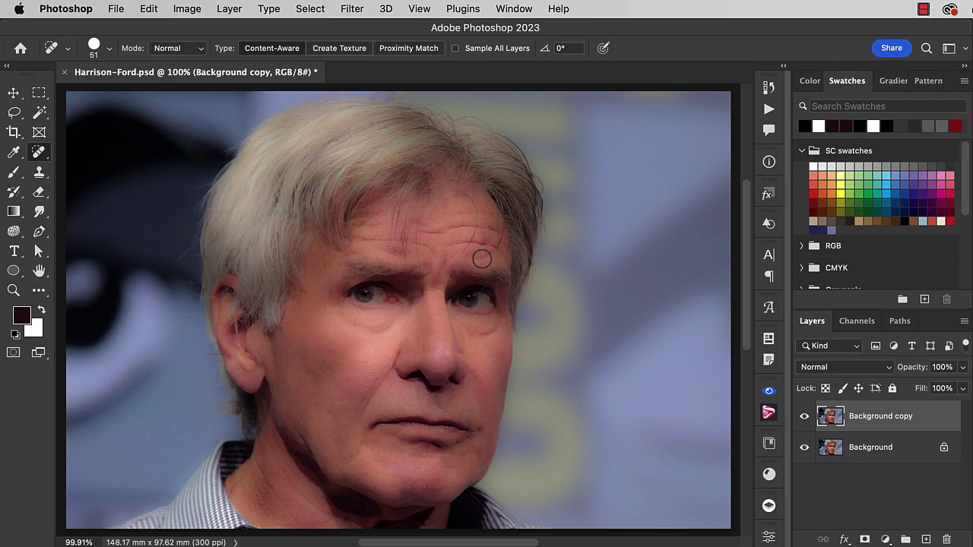
click(149, 8)
click(182, 81)
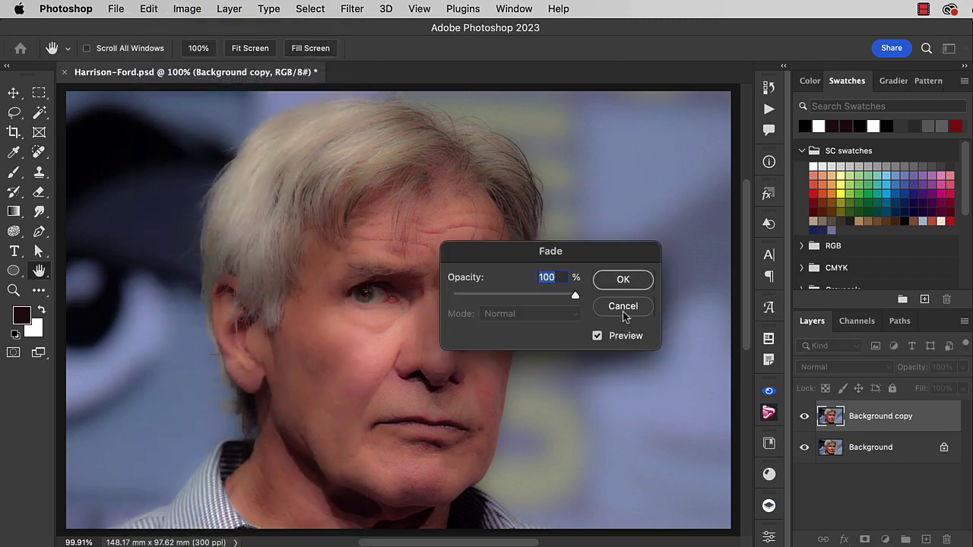
drag(574, 296, 523, 301)
click(623, 280)
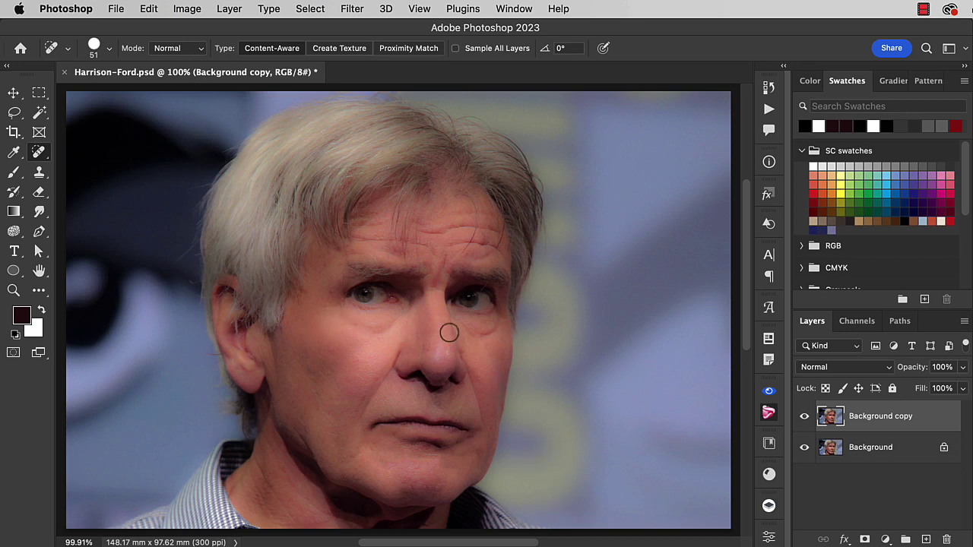
Heal the bag under the right-hand eye in the photo and fade the stroke to 60% opacity.
drag(472, 331, 501, 325)
click(148, 8)
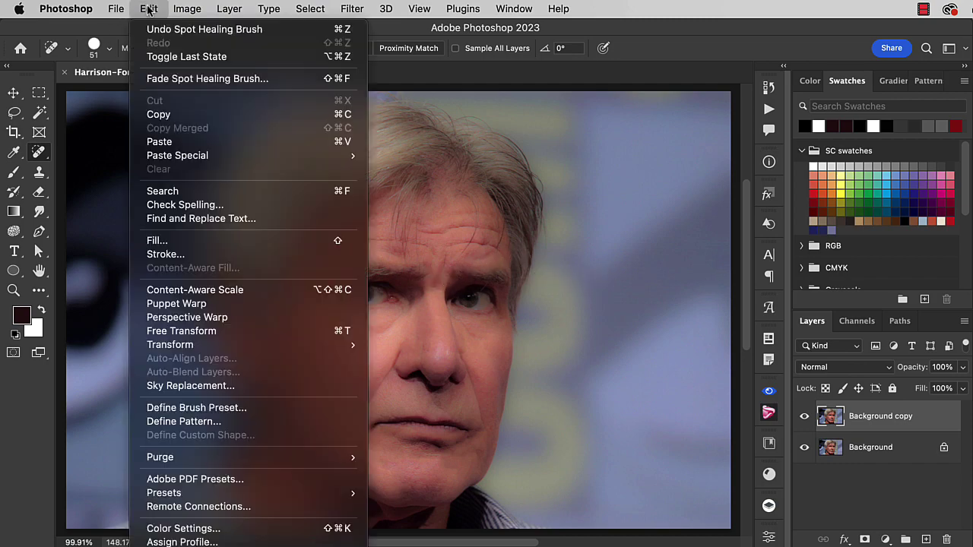
click(175, 81)
drag(475, 252, 598, 219)
drag(684, 262, 651, 270)
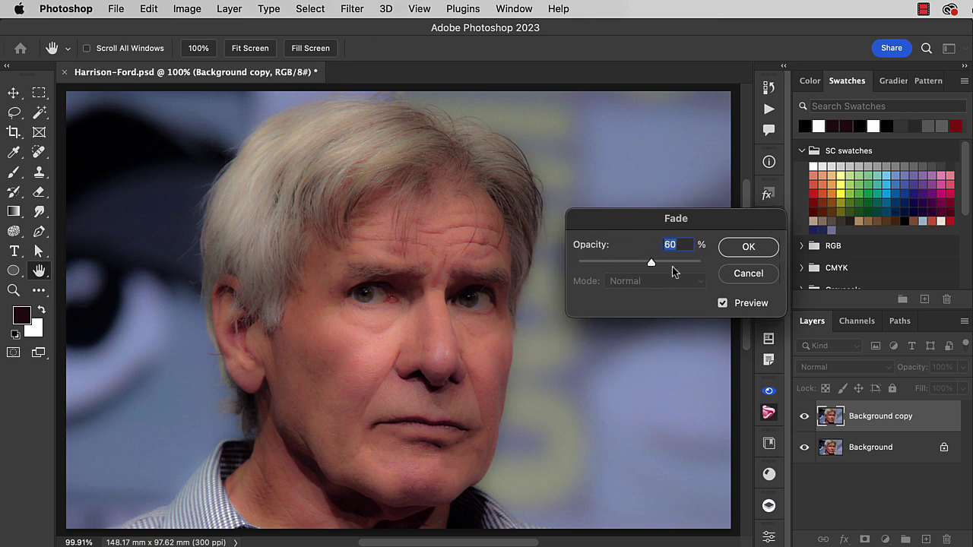
click(748, 247)
Heal the bag under the left-hand eye in the photo and fade the stroke to 64% opacity.
key(j)
drag(355, 327, 399, 322)
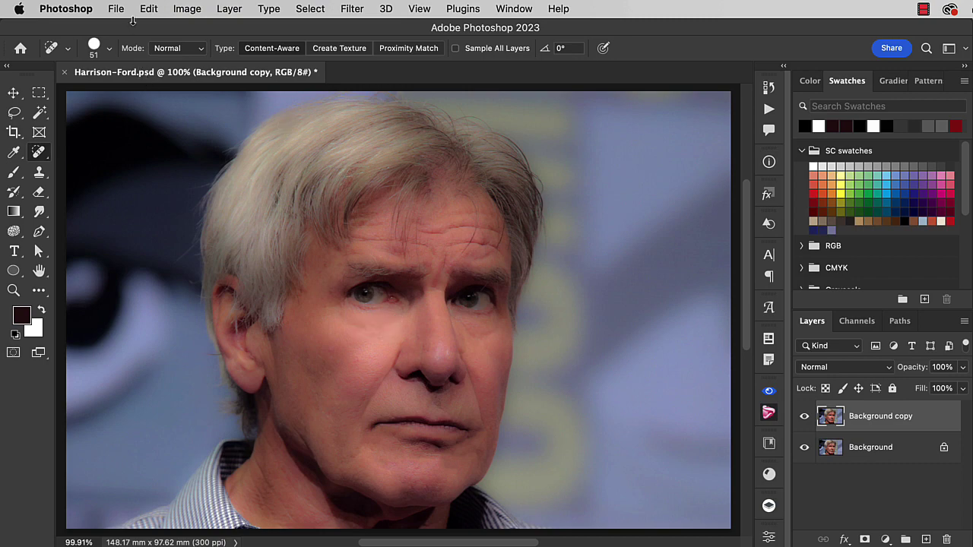
click(156, 6)
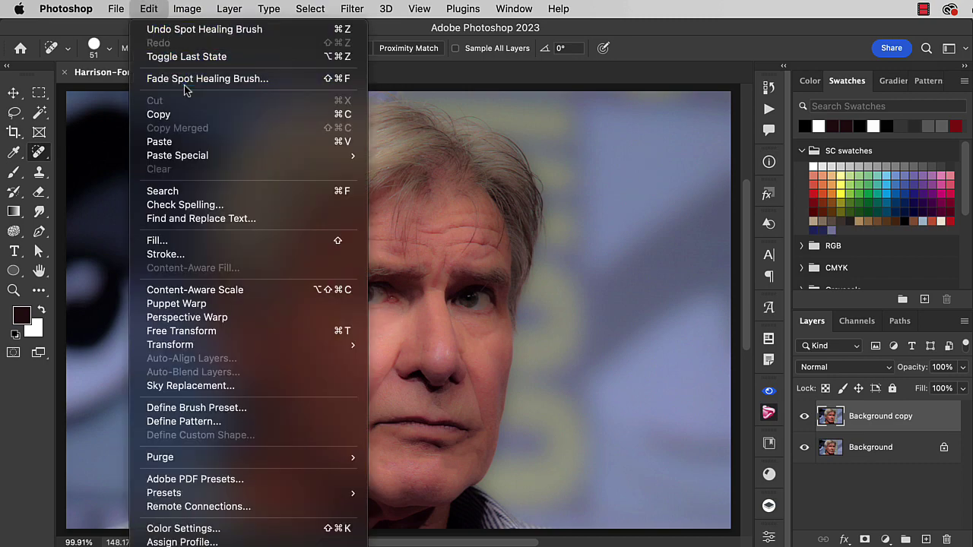
click(185, 86)
drag(702, 270, 655, 271)
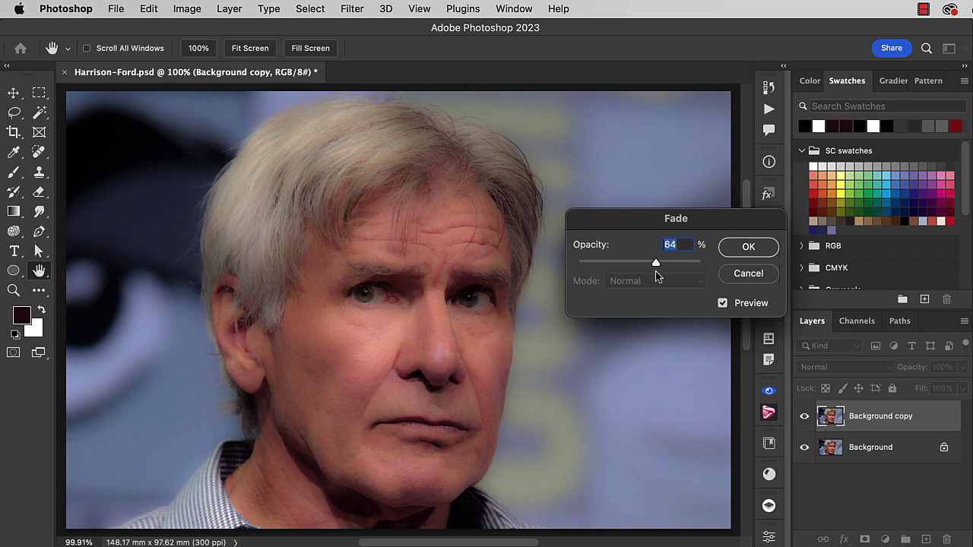
click(749, 247)
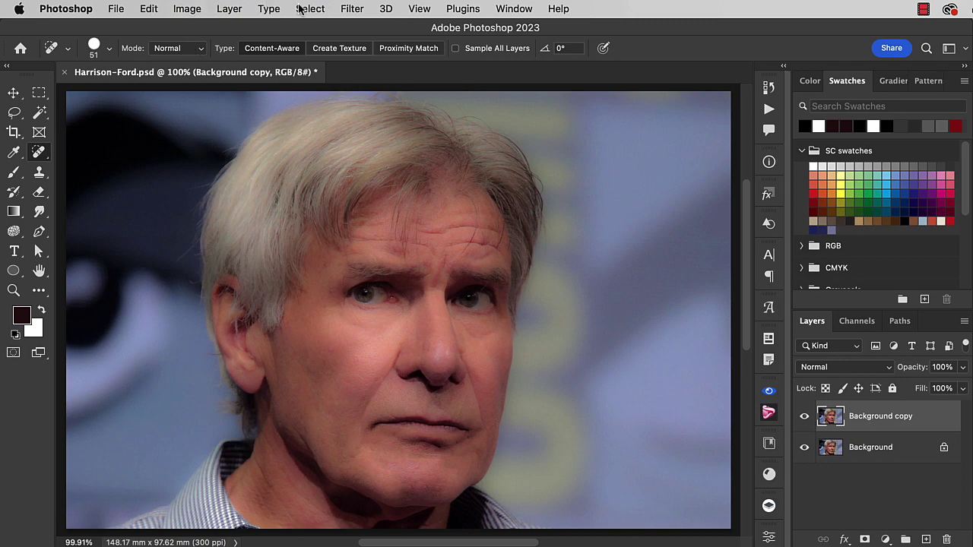
In Liquify, reshape the jawline and neck edge with a size 180 Forward Warp brush and adjust the nostril at size 97.
click(352, 8)
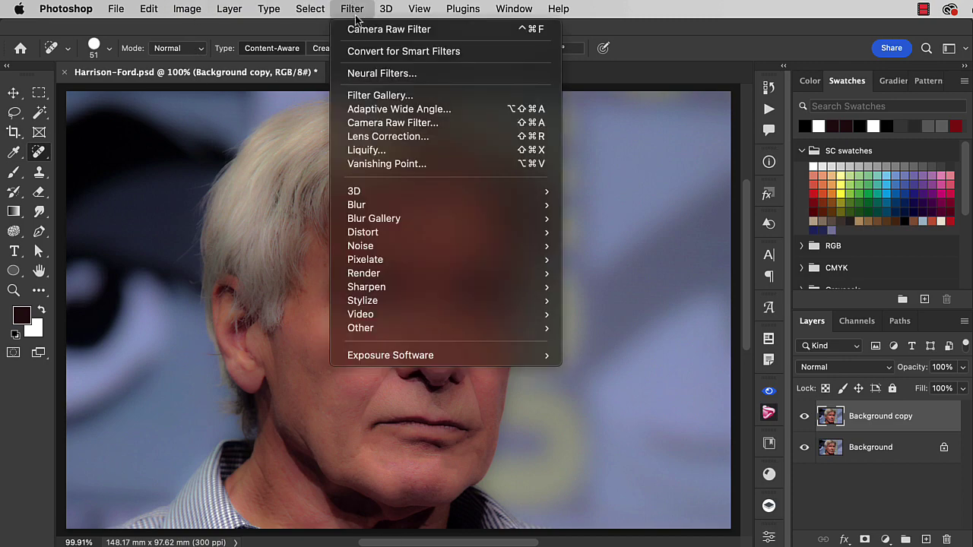
click(383, 150)
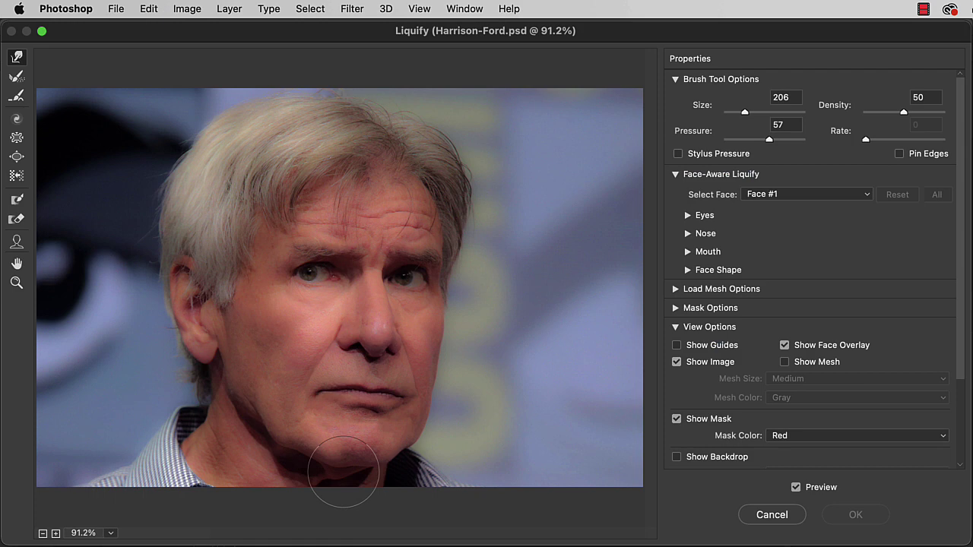
key(alt)
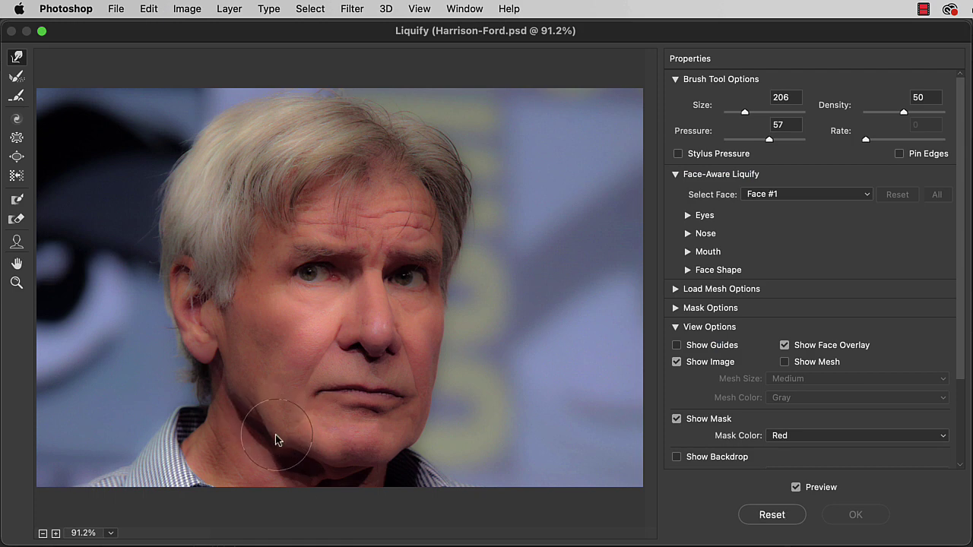
mouse_move(278, 439)
mouse_down()
mouse_move(263, 438)
mouse_move(314, 434)
mouse_move(267, 445)
mouse_move(261, 423)
mouse_move(258, 436)
mouse_up()
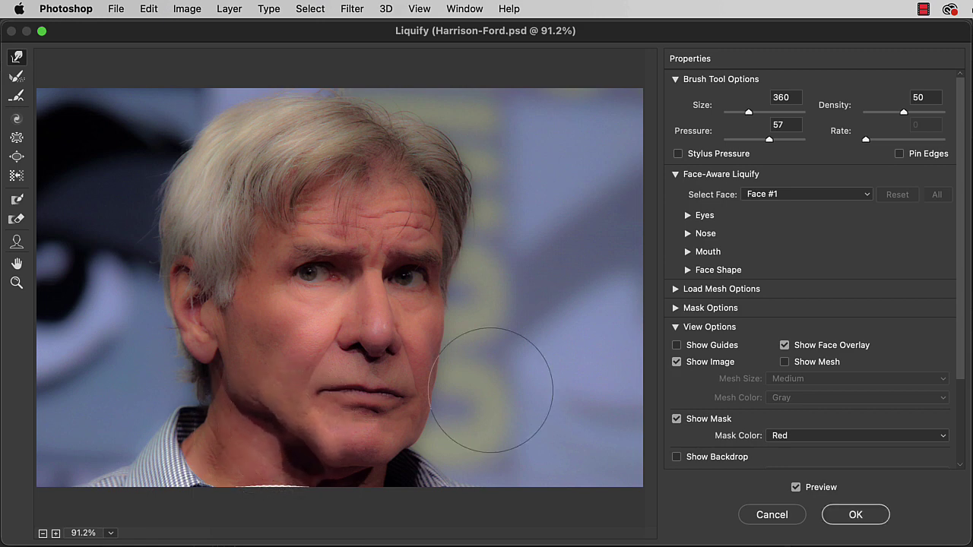
key(super+z)
drag(292, 388, 228, 411)
mouse_move(283, 453)
mouse_down()
mouse_move(295, 420)
mouse_move(288, 447)
mouse_move(305, 431)
mouse_move(407, 406)
mouse_move(272, 445)
mouse_up()
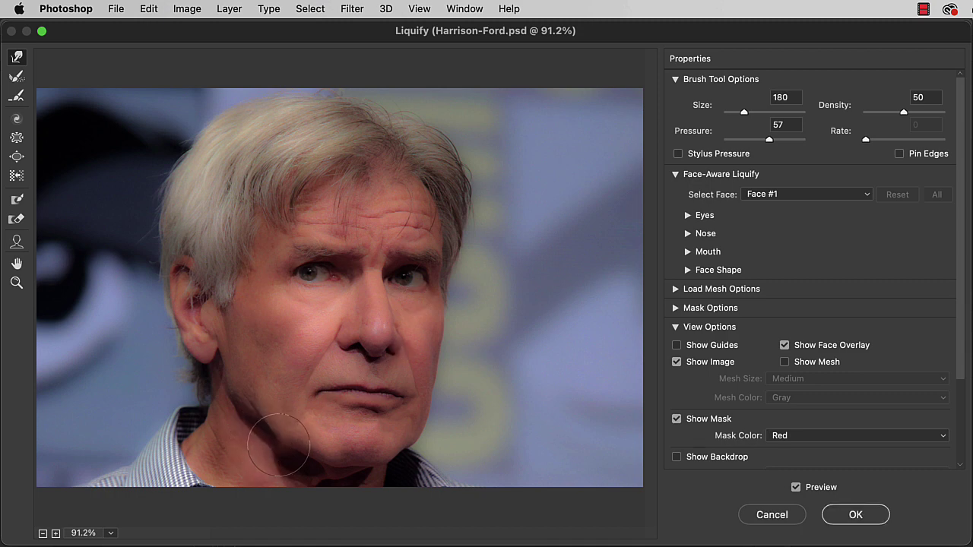
mouse_move(228, 397)
mouse_down()
mouse_move(221, 389)
mouse_move(231, 387)
mouse_move(247, 419)
mouse_move(293, 456)
mouse_move(395, 456)
mouse_move(437, 440)
mouse_move(414, 452)
mouse_move(407, 430)
mouse_move(451, 418)
mouse_move(430, 441)
mouse_move(407, 444)
mouse_move(438, 415)
mouse_move(401, 436)
mouse_move(426, 441)
mouse_move(312, 431)
mouse_move(275, 443)
mouse_up()
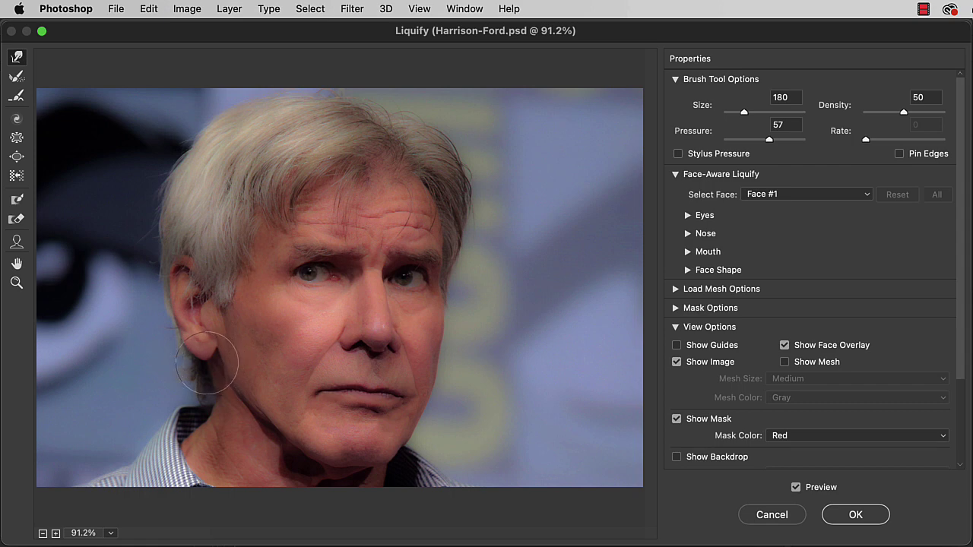
mouse_move(357, 341)
mouse_down()
mouse_move(365, 346)
mouse_move(351, 346)
mouse_up()
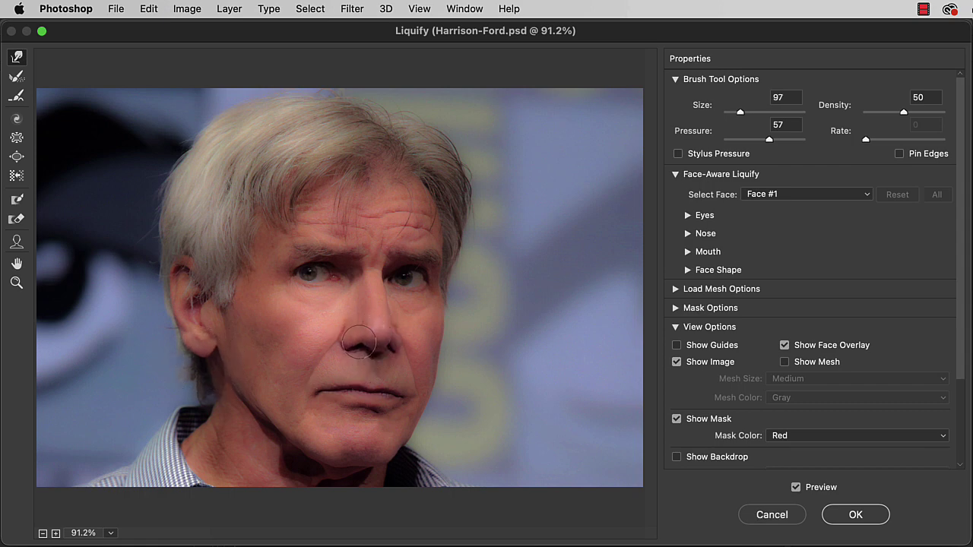
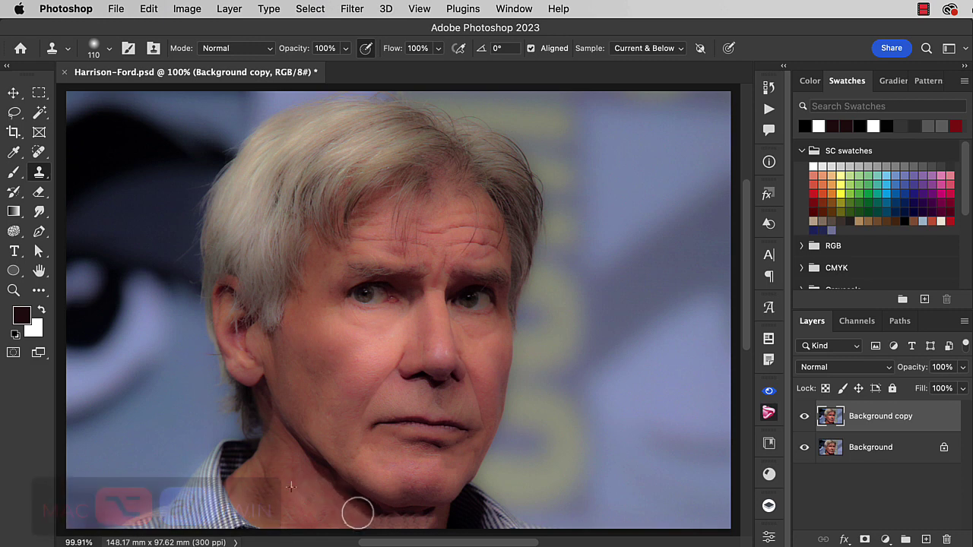
Smooth the neck folds and shadows under the jaw with the Clone Stamp at size 110, sampling nearby neck skin.
alt+click(353, 502)
mouse_move(420, 526)
mouse_down()
mouse_move(390, 527)
mouse_move(433, 519)
mouse_move(365, 509)
mouse_move(386, 514)
mouse_move(375, 516)
mouse_move(310, 470)
mouse_move(365, 506)
mouse_move(337, 495)
mouse_up()
alt+click(277, 478)
alt+click(267, 484)
alt+click(276, 460)
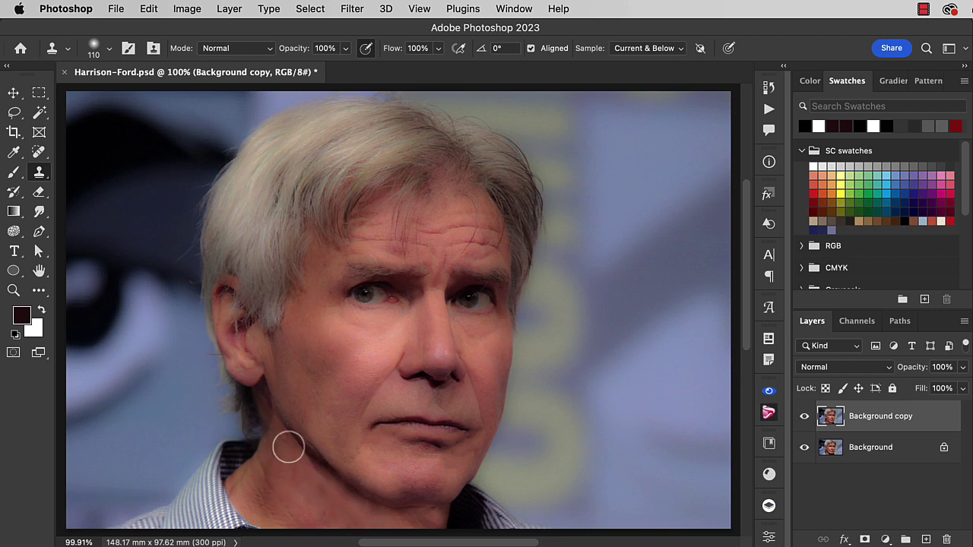
mouse_move(287, 446)
mouse_down()
mouse_move(304, 456)
mouse_move(319, 423)
mouse_move(314, 444)
mouse_move(328, 456)
mouse_move(311, 434)
mouse_move(337, 461)
mouse_move(316, 438)
mouse_move(319, 446)
mouse_up()
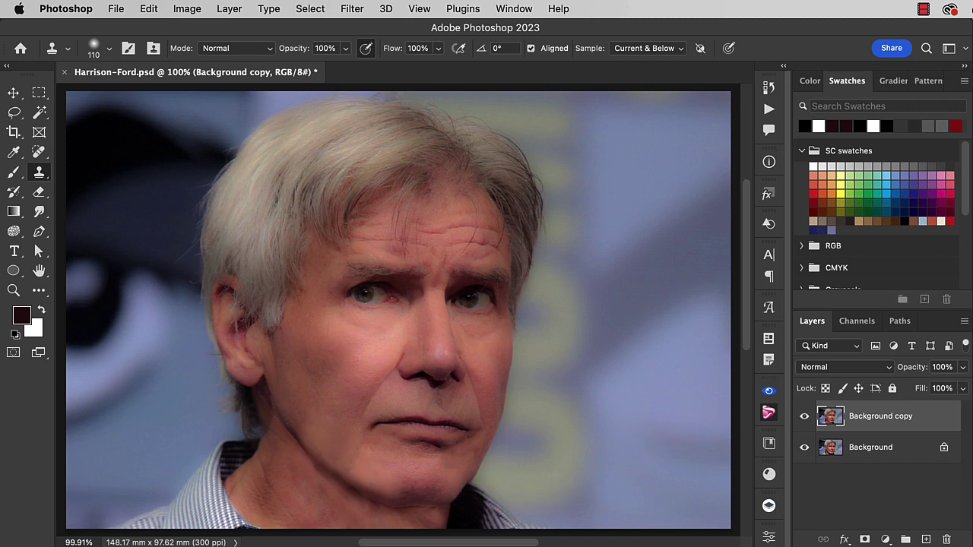
Create a new layer in Multiply mode above the retouched portrait copy.
click(229, 8)
mouse_move(243, 29)
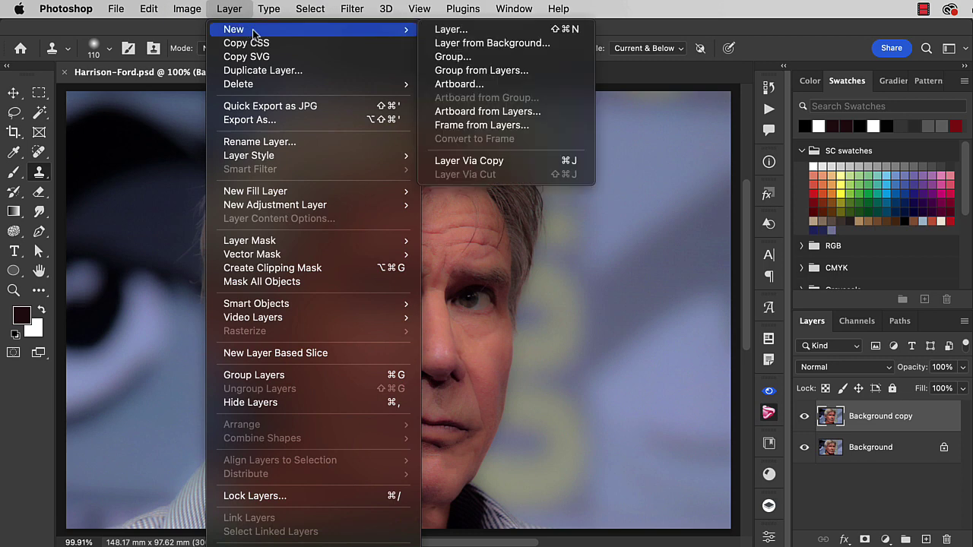
click(456, 29)
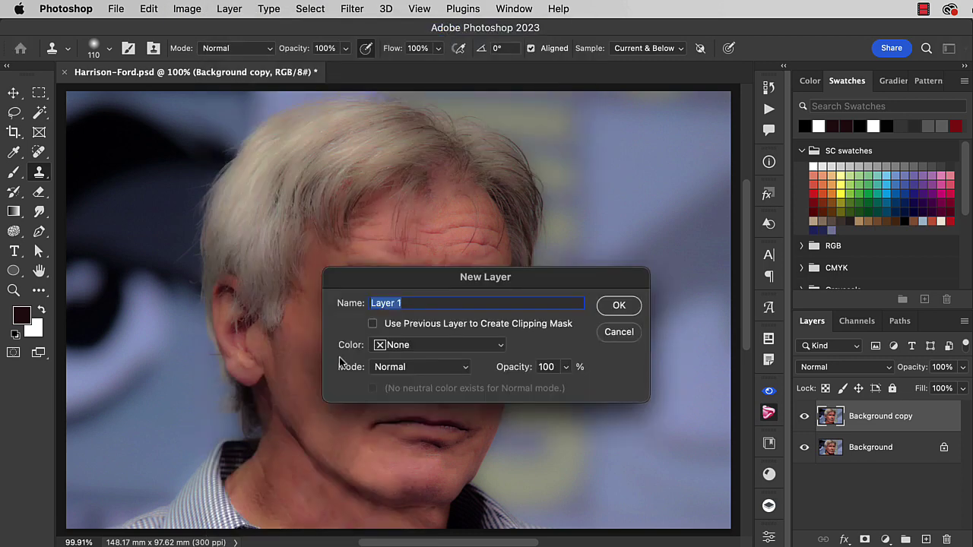
click(415, 368)
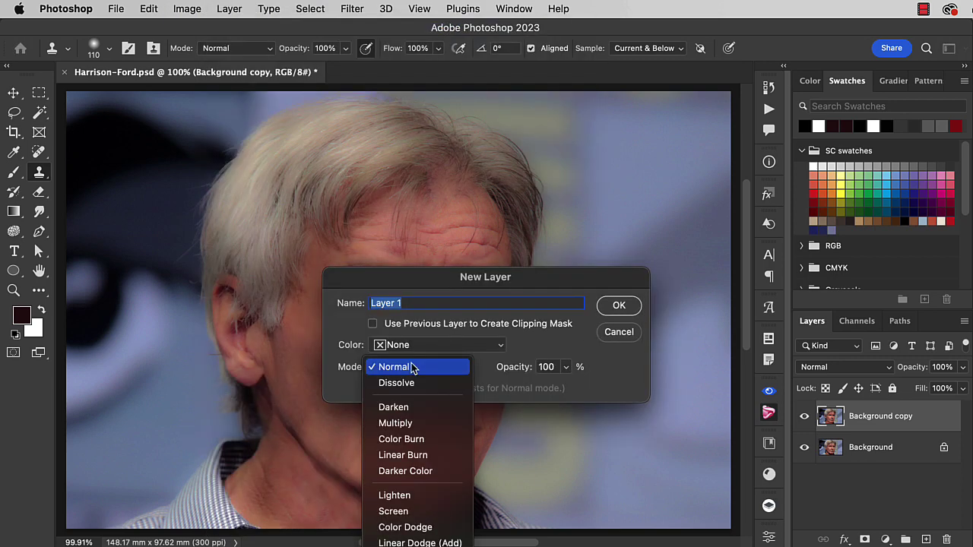
key(Return)
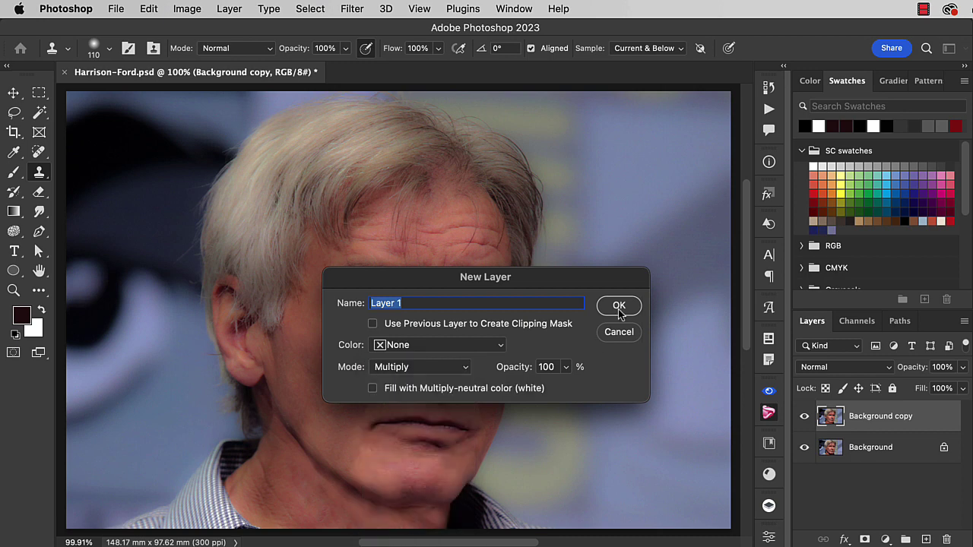
click(619, 306)
Paint a jawline shadow in a sampled dark skin tone at 30% brush opacity and erase the excess above the jaw edge at size 106.
key(b)
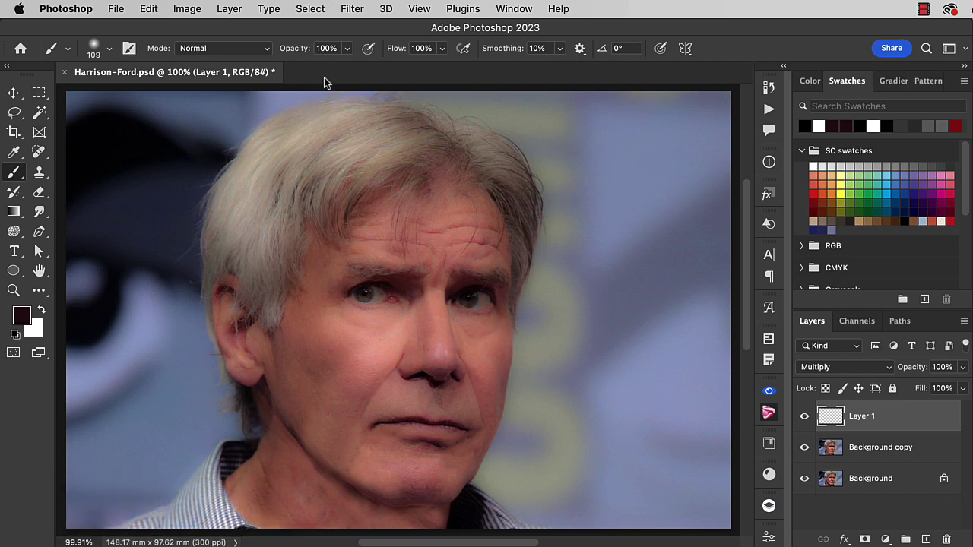
key(slash)
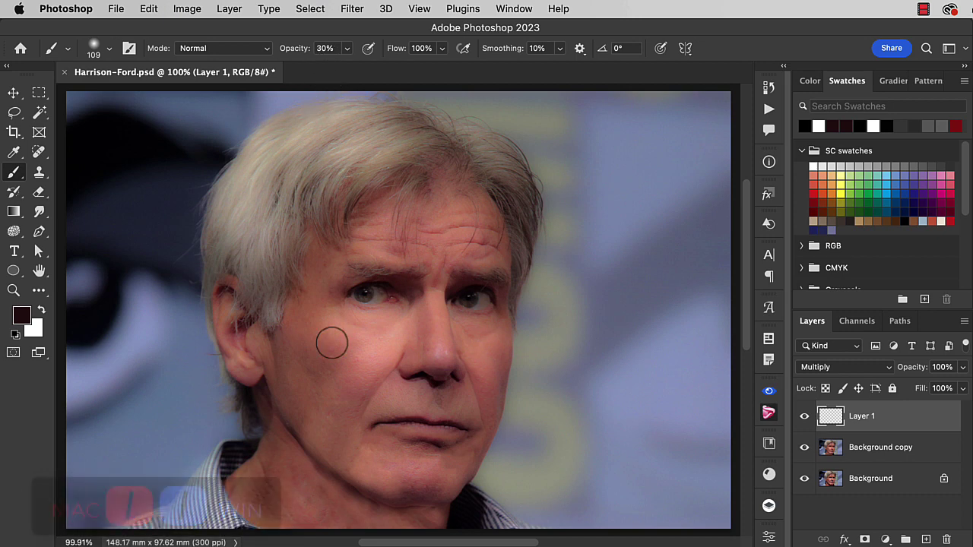
alt+click(361, 485)
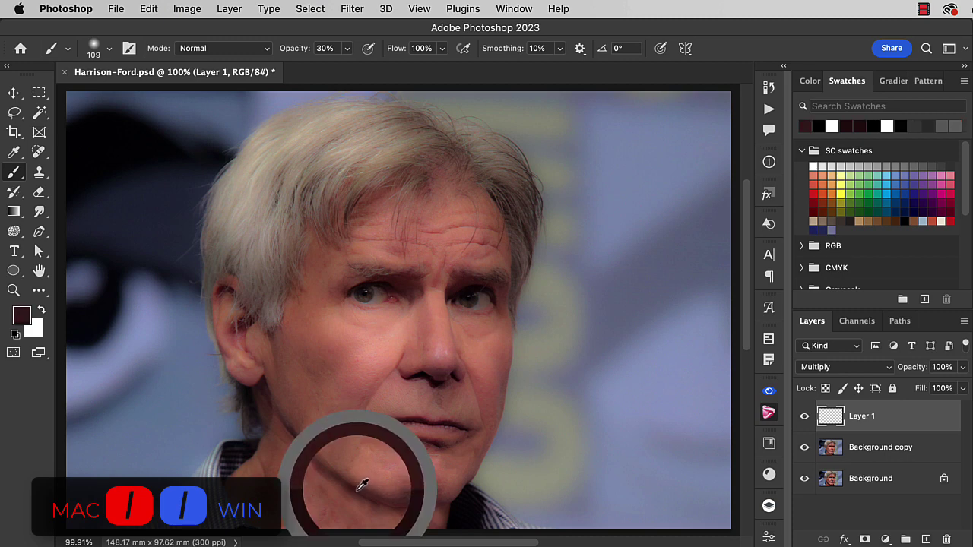
drag(304, 456, 299, 459)
mouse_move(266, 409)
mouse_down()
mouse_move(360, 494)
mouse_move(402, 511)
mouse_move(266, 427)
mouse_move(299, 444)
mouse_move(276, 439)
mouse_move(295, 474)
mouse_move(276, 421)
mouse_move(358, 510)
mouse_move(314, 475)
mouse_move(408, 513)
mouse_move(387, 512)
mouse_move(442, 513)
mouse_move(368, 510)
mouse_move(455, 516)
mouse_move(405, 523)
mouse_move(447, 515)
mouse_move(438, 514)
mouse_move(432, 536)
mouse_move(337, 493)
mouse_move(305, 399)
mouse_up()
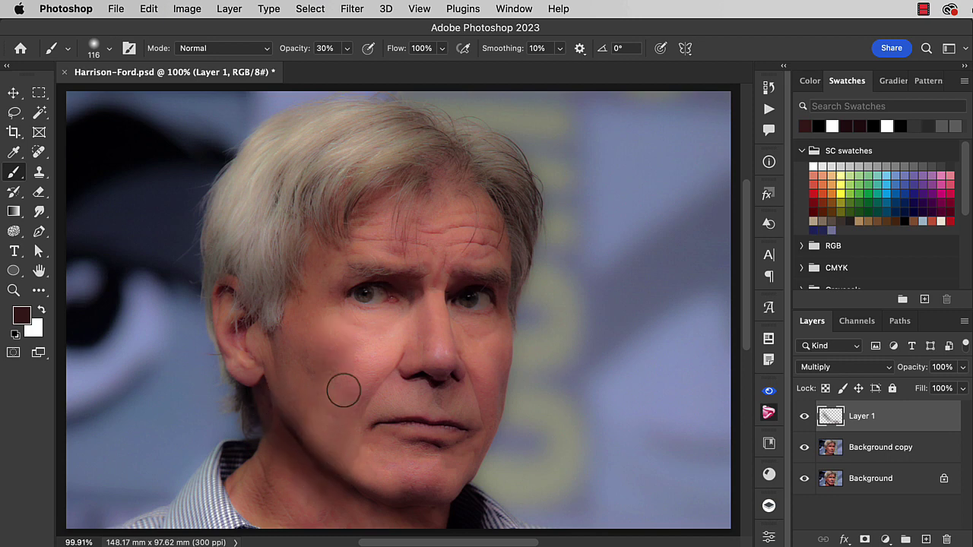
key(e)
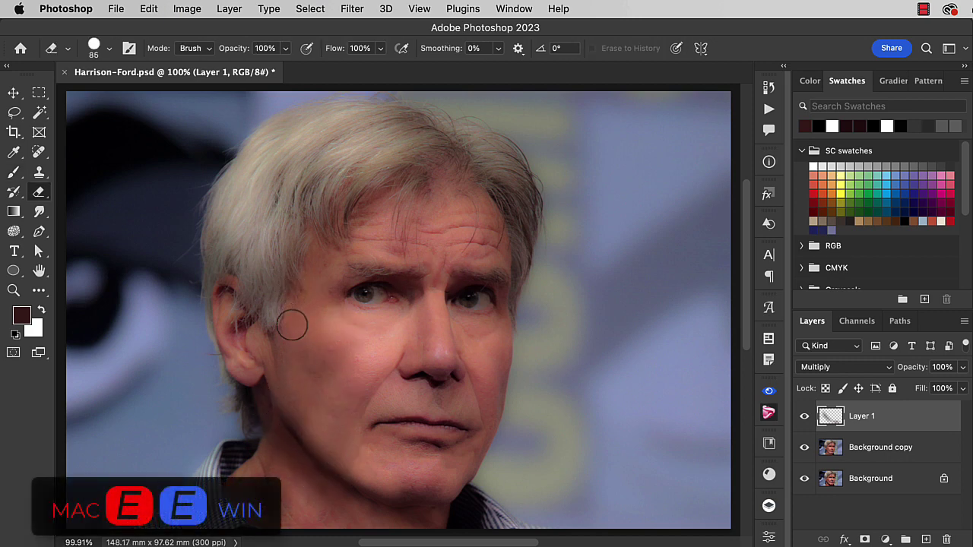
drag(311, 415, 327, 415)
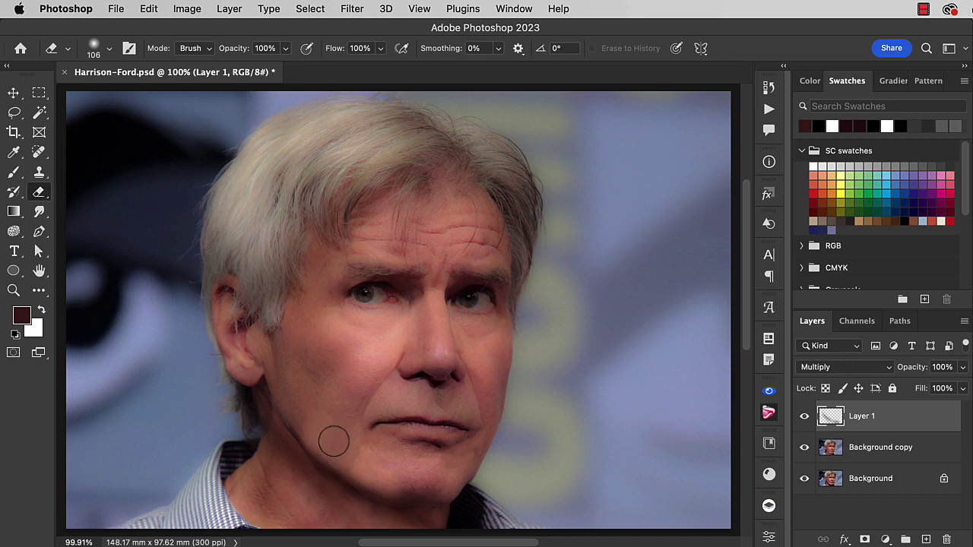
Configure the Quick Mask options so the colour overlay indicates selected areas.
click(14, 172)
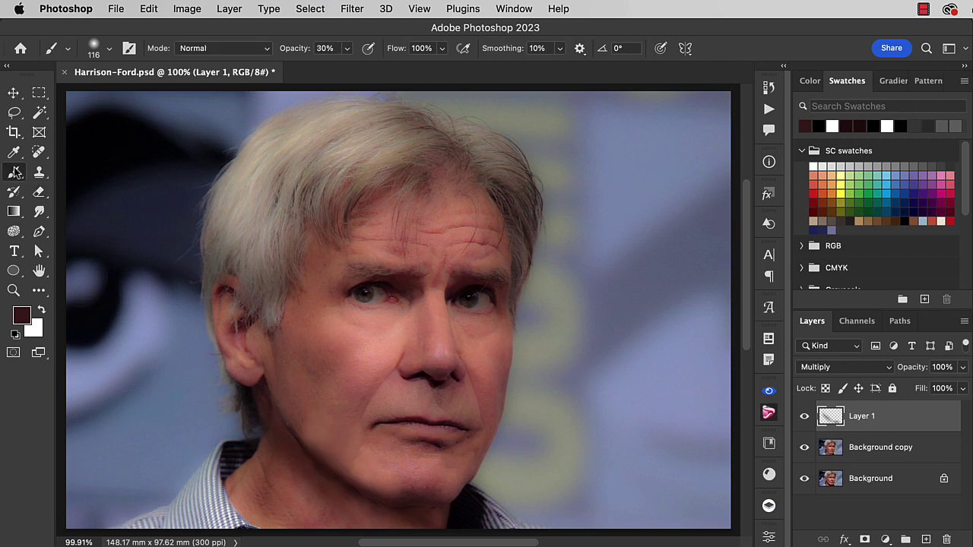
click(13, 354)
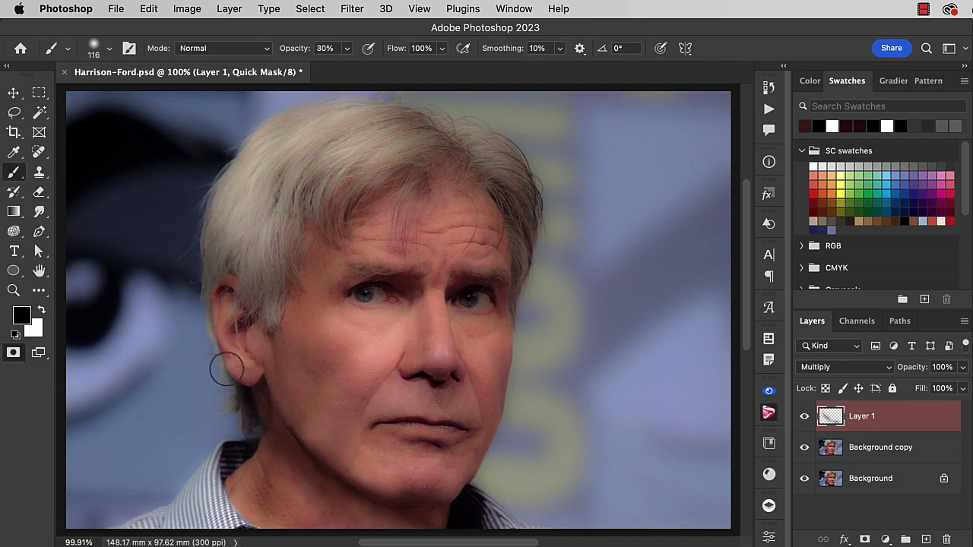
double_click(13, 354)
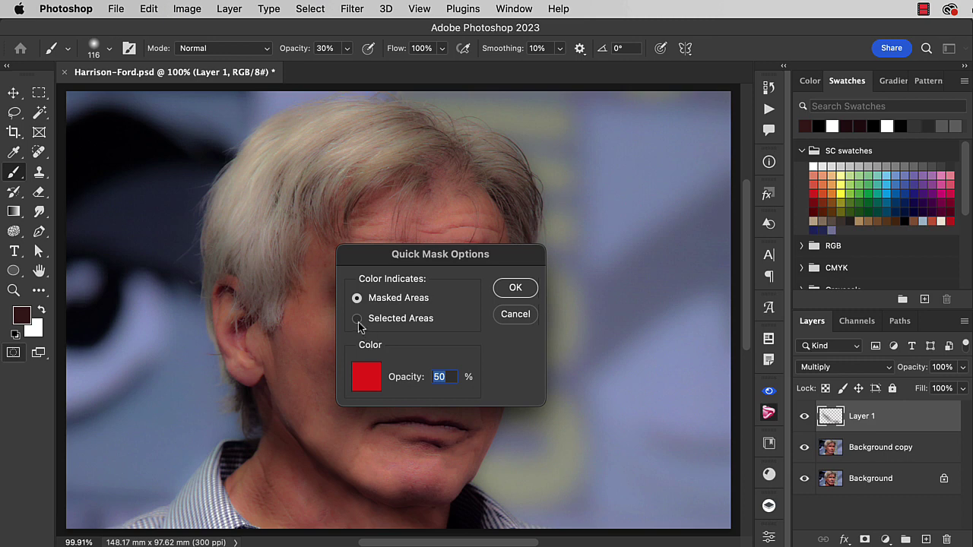
click(515, 289)
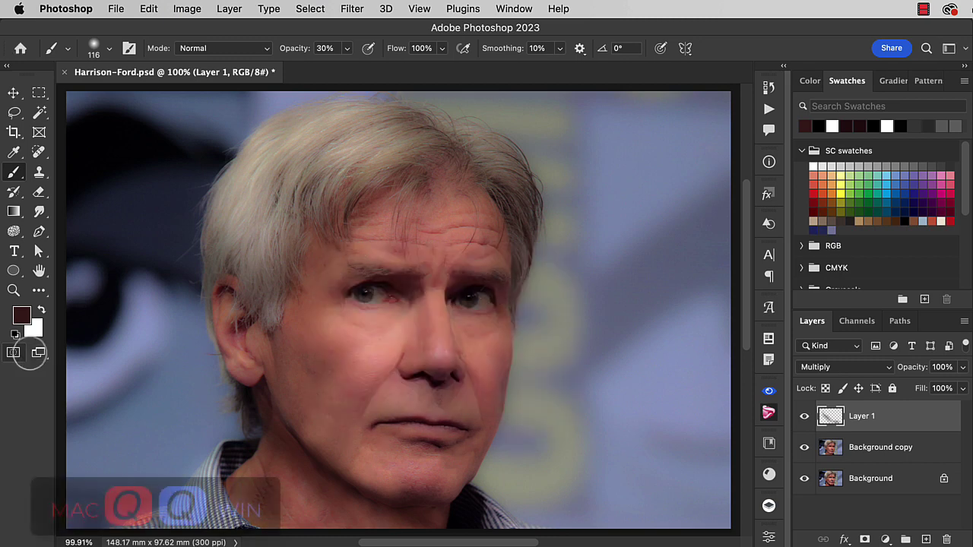
In Quick Mask, paint over the hair at 100% opacity with a size 116 brush and remove the overspill from the forehead and eye.
key(q)
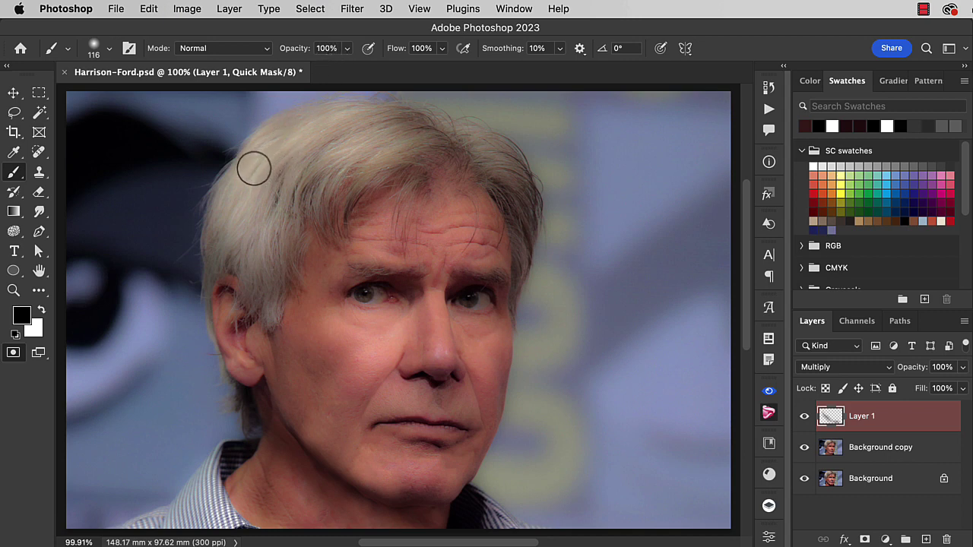
mouse_move(251, 165)
mouse_down()
mouse_move(214, 259)
mouse_move(246, 269)
mouse_move(265, 207)
mouse_move(274, 275)
mouse_move(268, 266)
mouse_move(269, 308)
mouse_move(258, 309)
mouse_move(252, 286)
mouse_move(264, 236)
mouse_move(282, 279)
mouse_move(320, 178)
mouse_move(279, 219)
mouse_move(274, 196)
mouse_move(305, 149)
mouse_move(249, 199)
mouse_move(316, 130)
mouse_move(241, 167)
mouse_move(298, 133)
mouse_move(406, 121)
mouse_move(282, 141)
mouse_move(382, 130)
mouse_move(327, 224)
mouse_move(446, 141)
mouse_move(381, 163)
mouse_move(404, 135)
mouse_move(463, 148)
mouse_move(387, 183)
mouse_move(477, 154)
mouse_up()
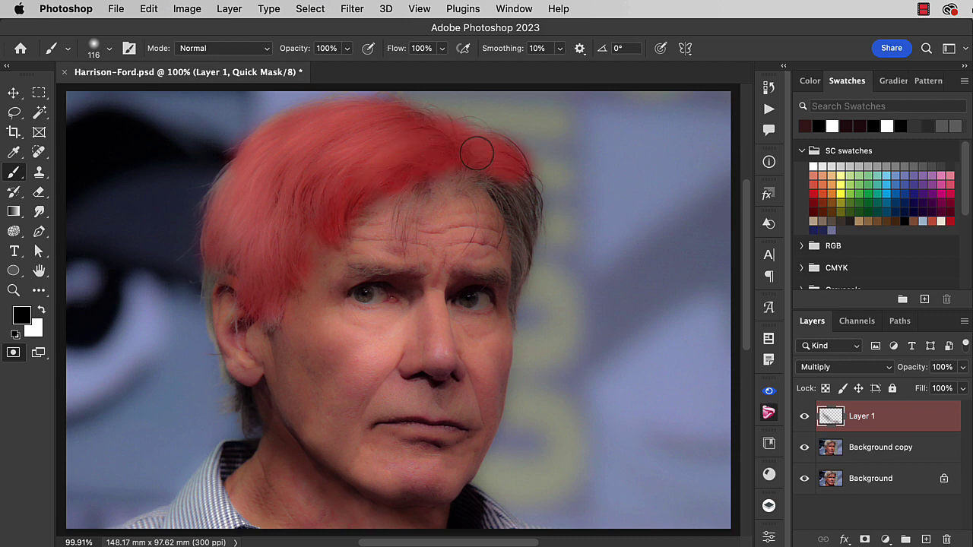
mouse_move(518, 234)
mouse_down()
mouse_move(506, 270)
mouse_move(499, 217)
mouse_up()
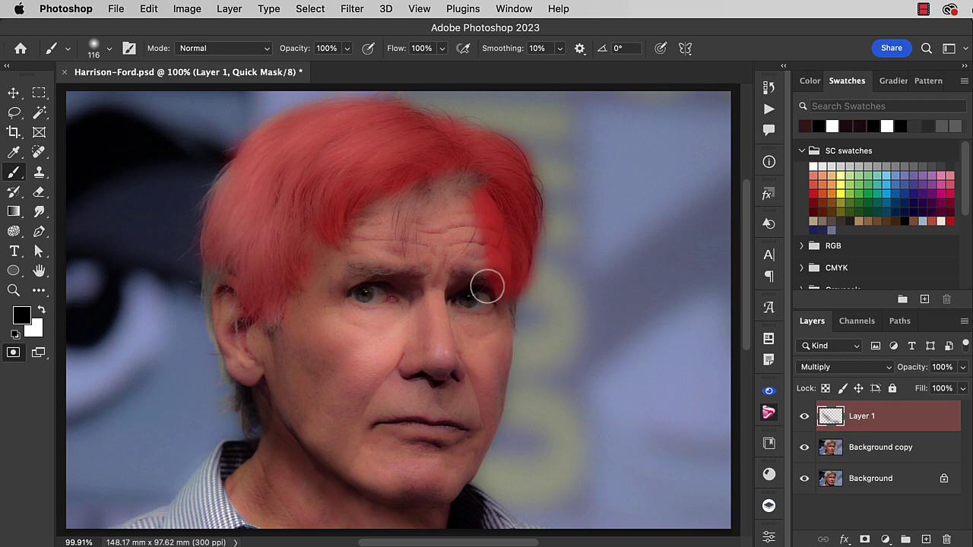
key(x)
mouse_move(449, 204)
mouse_down()
mouse_move(489, 226)
mouse_move(492, 246)
mouse_move(471, 205)
mouse_move(496, 253)
mouse_move(498, 305)
mouse_up()
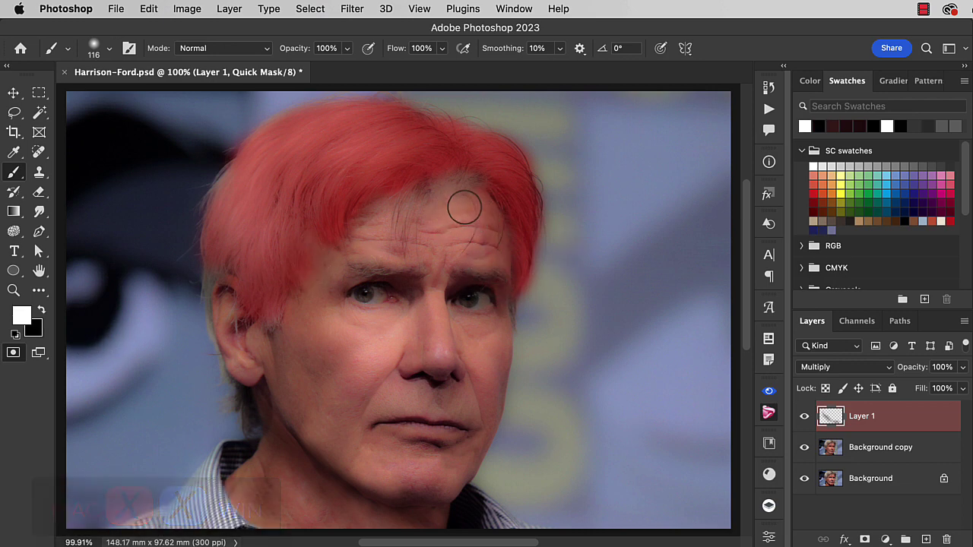
Add the sideburn and the hair behind the ear to the mask with a size 49 brush and convert it to a selection.
key(x)
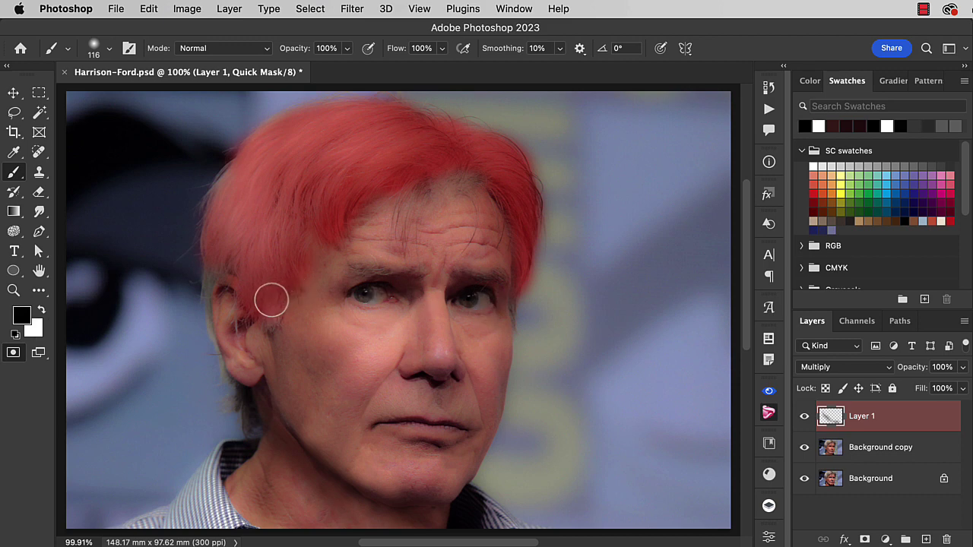
drag(264, 299, 237, 307)
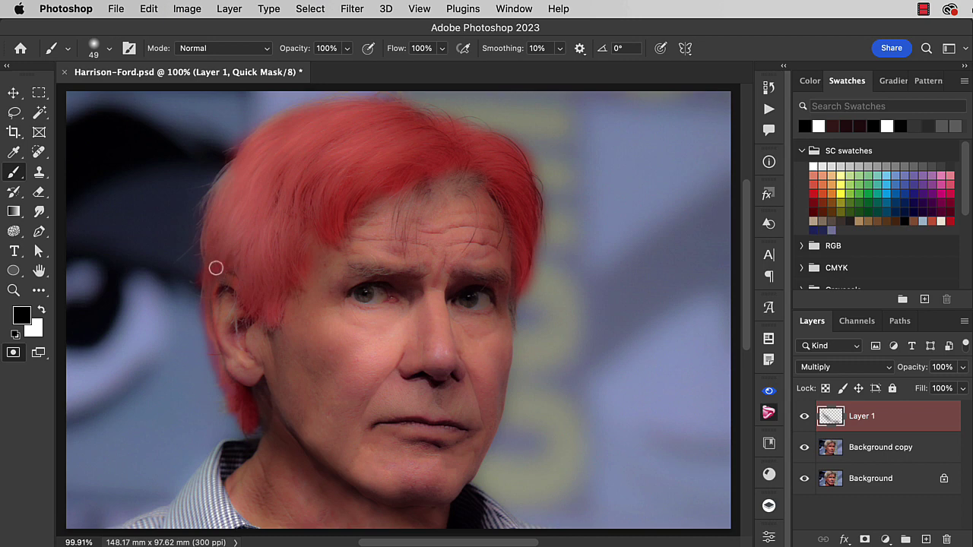
key(x)
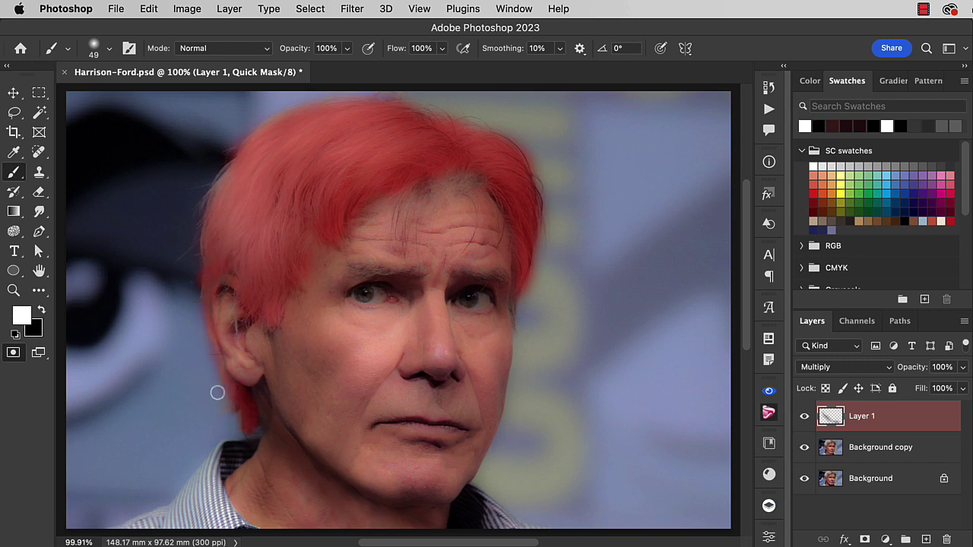
key(x)
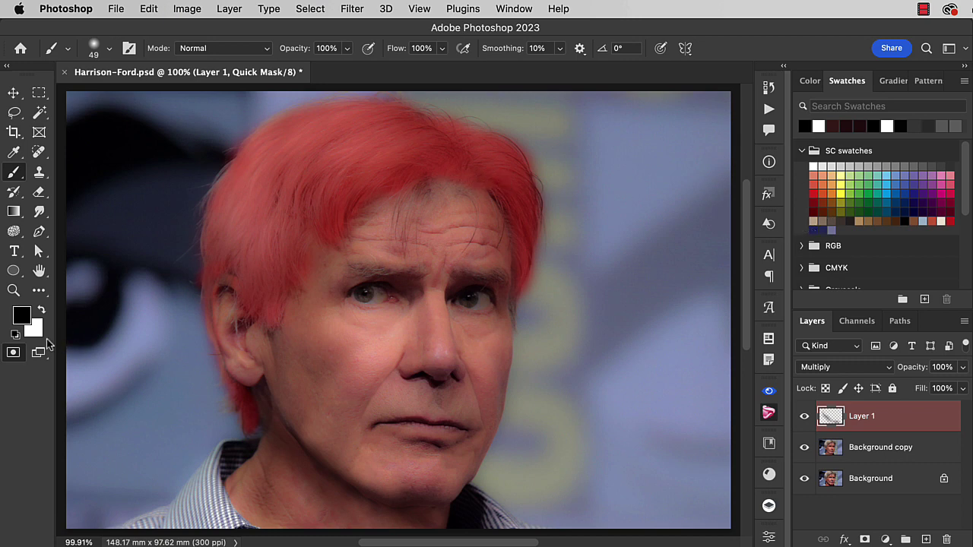
click(15, 355)
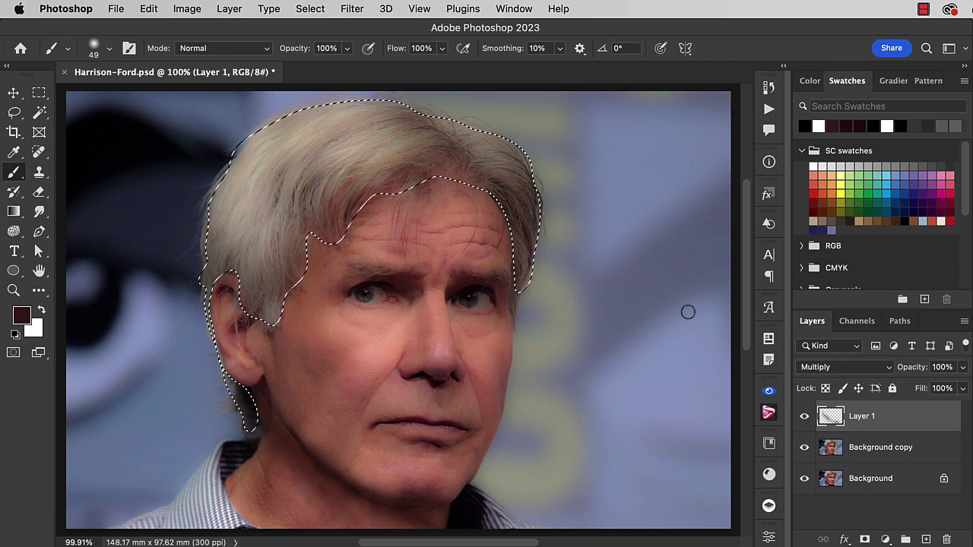
Add a Curves adjustment layer for the selected hair and darken it by lowering the RGB curve's white point.
click(228, 8)
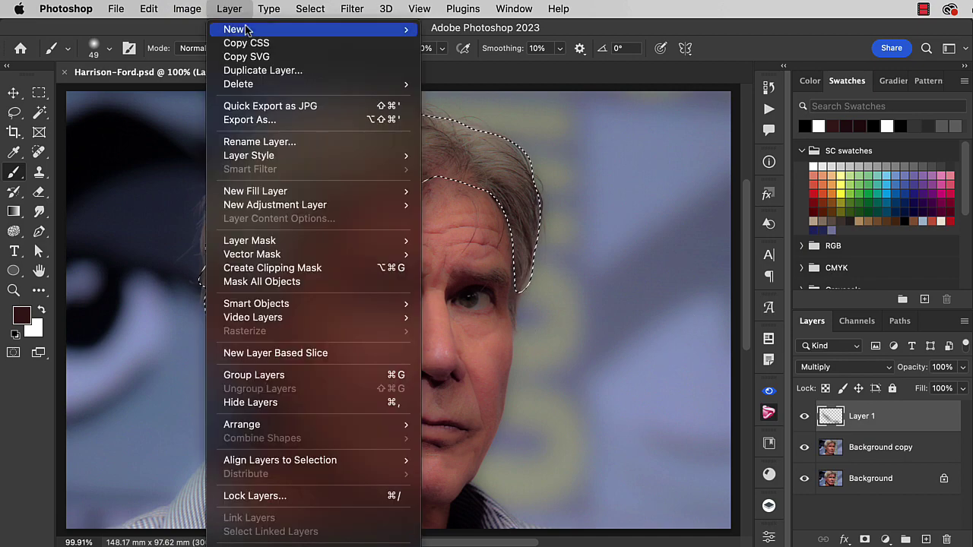
mouse_move(392, 207)
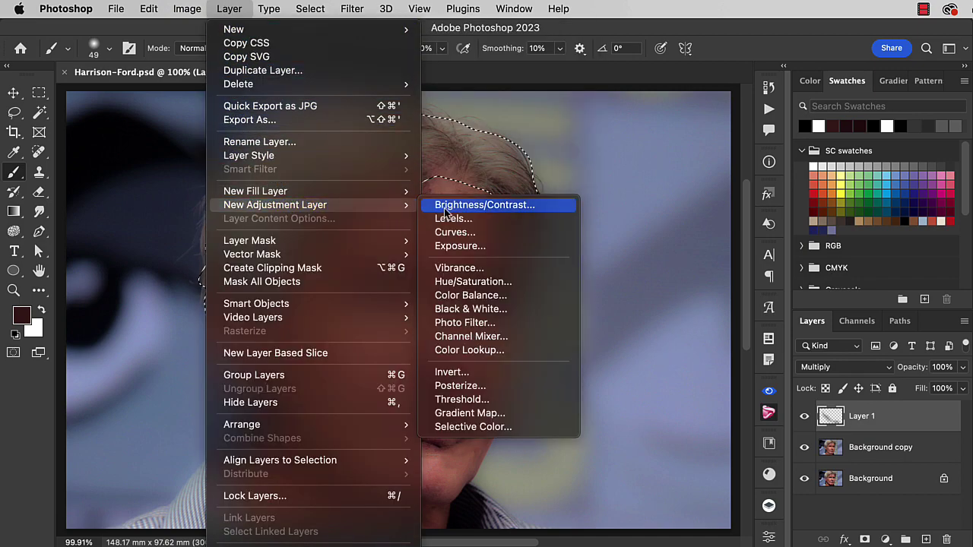
click(487, 237)
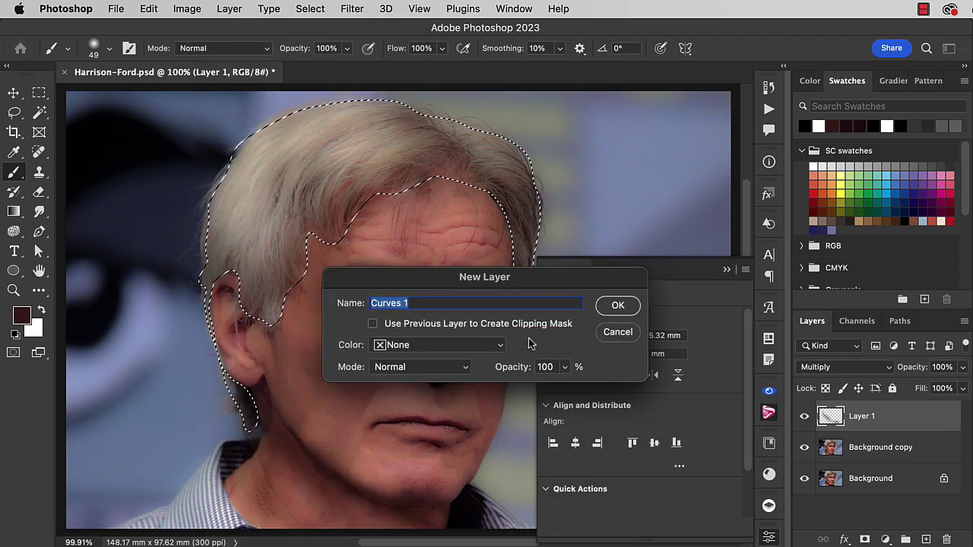
click(617, 307)
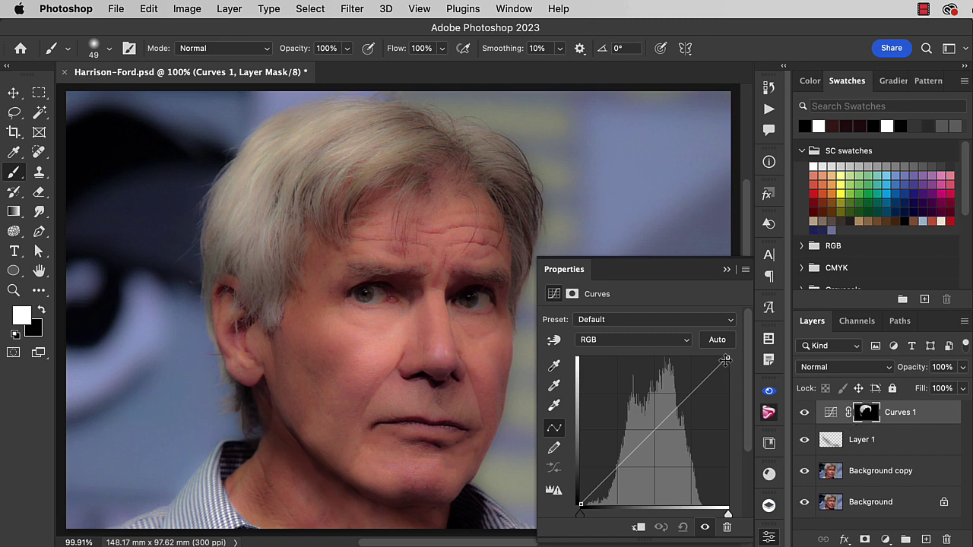
drag(727, 358, 728, 396)
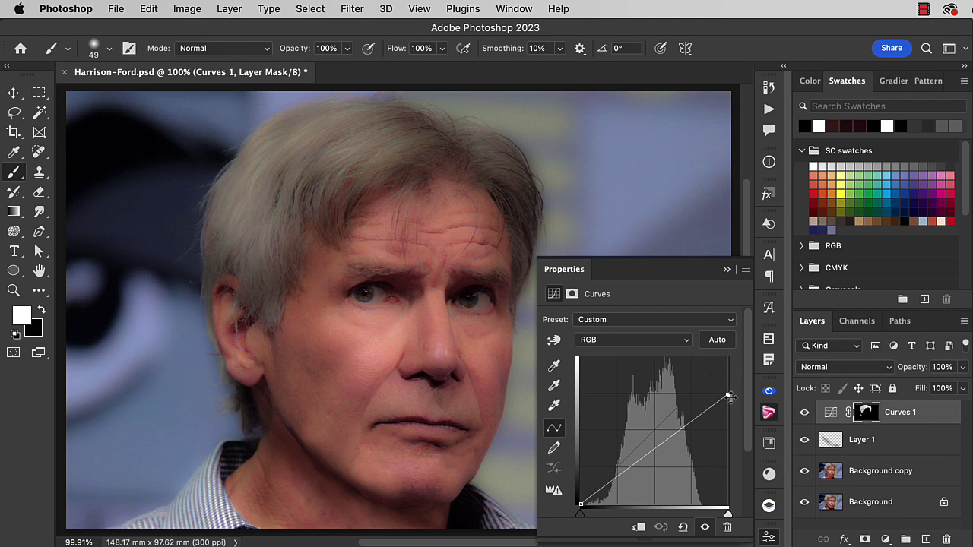
Lower the highlight endpoint of the Green channel curve for the hair.
click(634, 342)
click(641, 375)
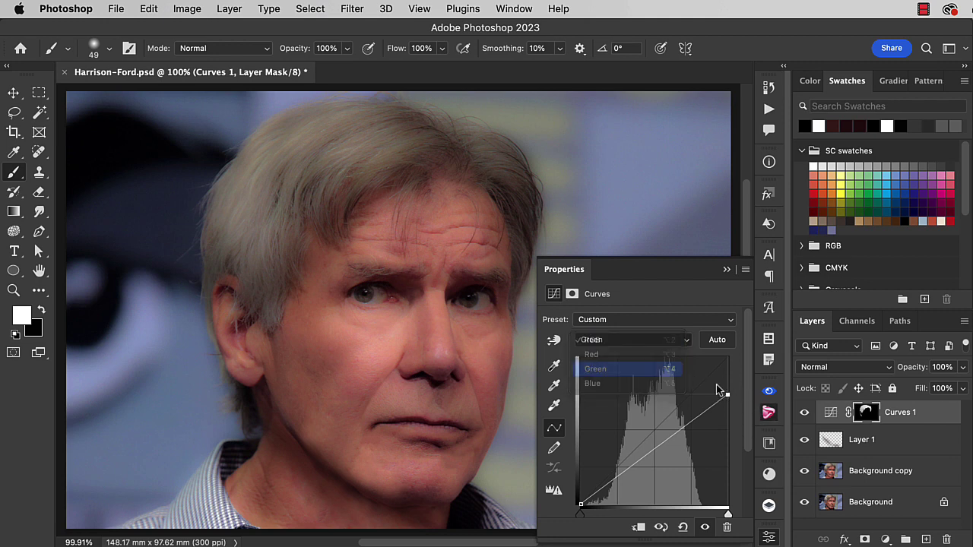
drag(727, 359, 730, 403)
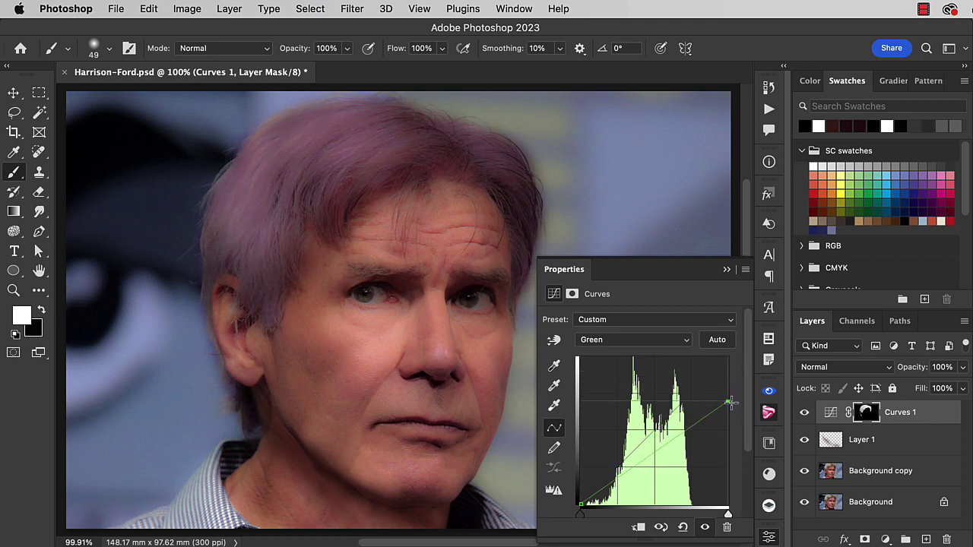
Lower the highlight endpoint of the Blue channel curve and bend the curve's middle downward to warm the hair.
click(660, 340)
click(654, 355)
drag(728, 359, 726, 411)
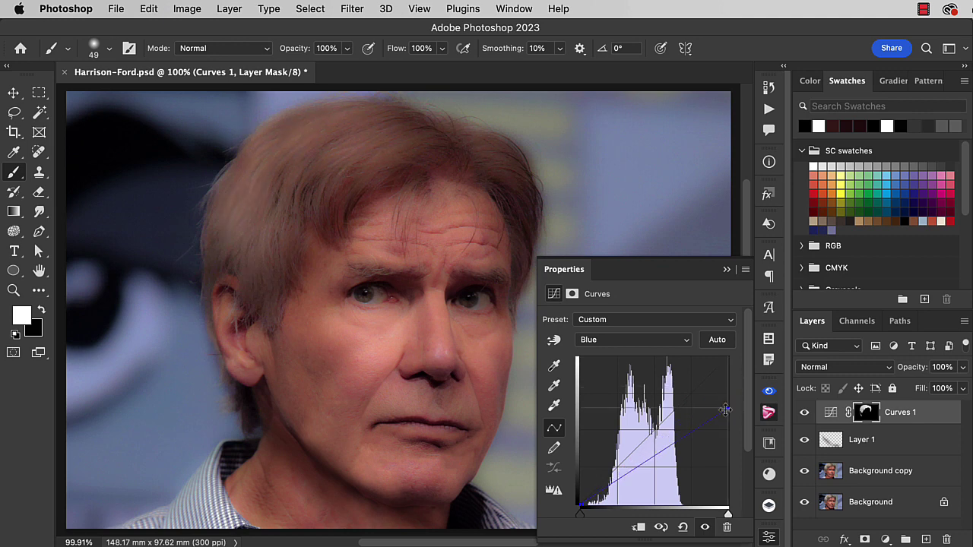
drag(672, 448, 668, 467)
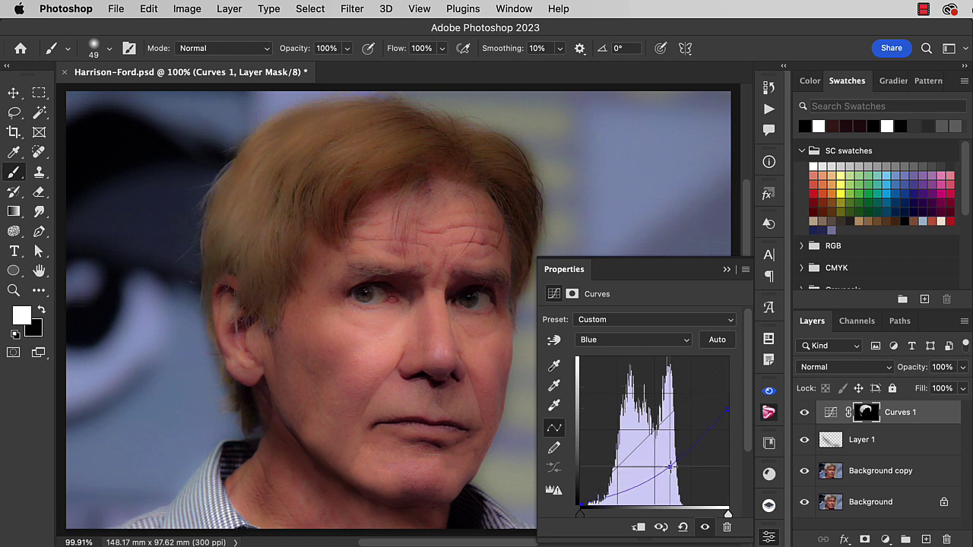
Bend the middle of the Green channel curve downward to redden and darken the hair.
click(640, 344)
click(643, 326)
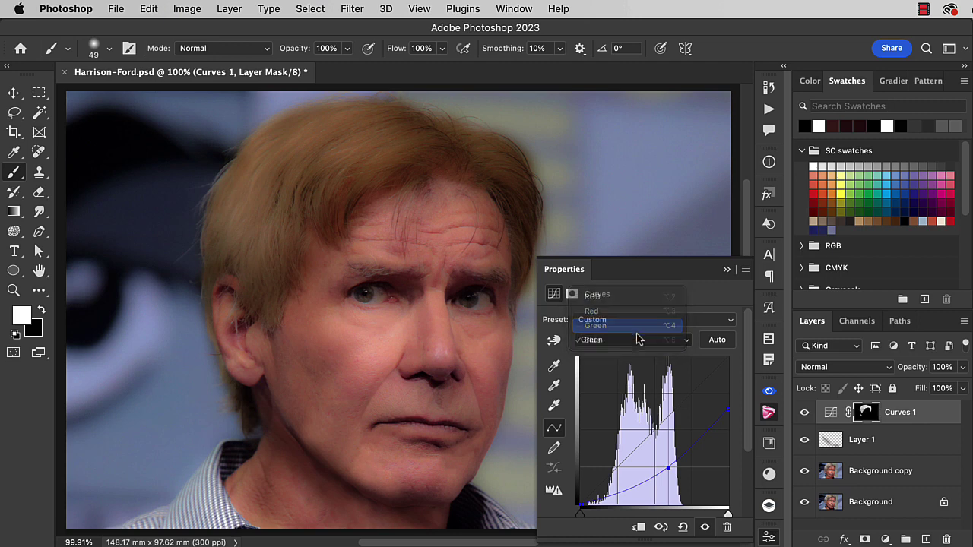
drag(670, 447, 668, 466)
Bend the middle of the Red channel curve downward to turn the hair dark brown.
click(644, 345)
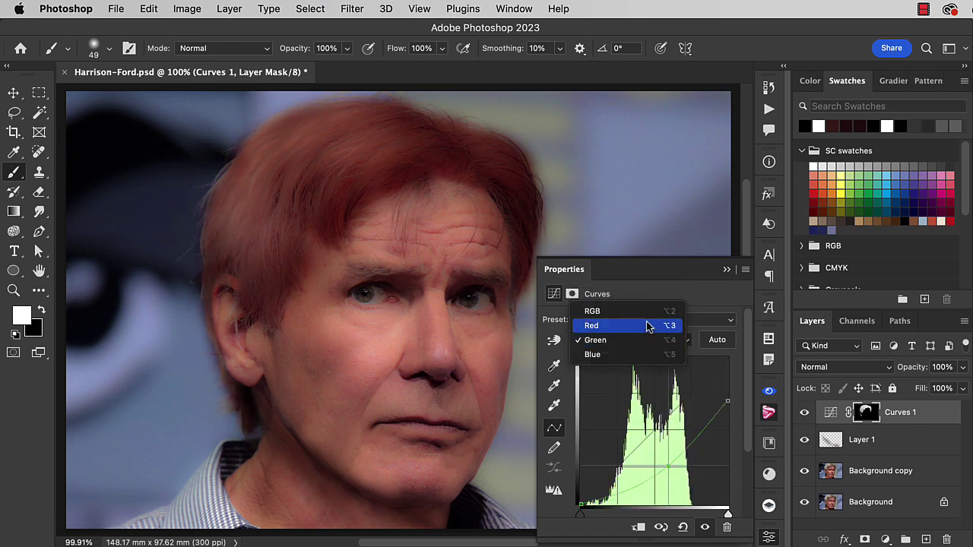
click(601, 326)
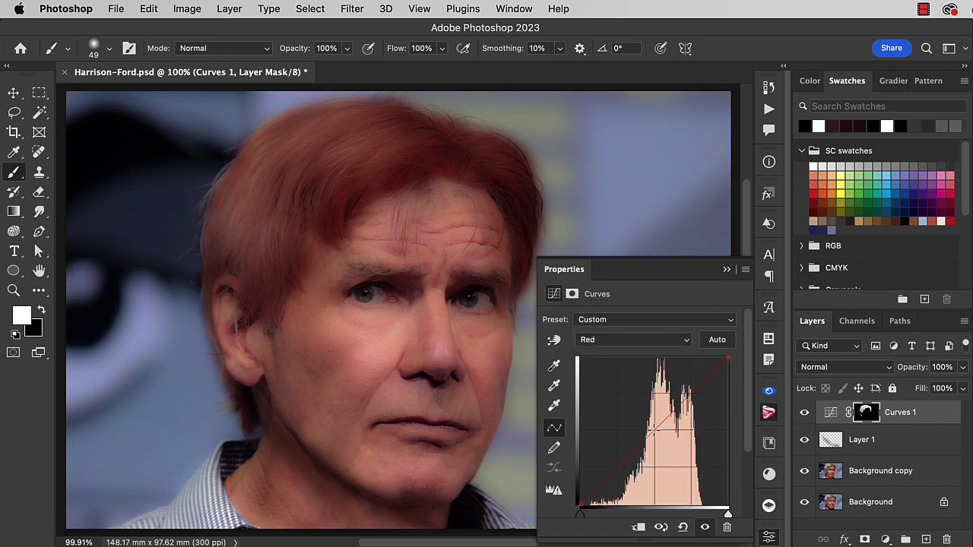
drag(657, 429, 659, 481)
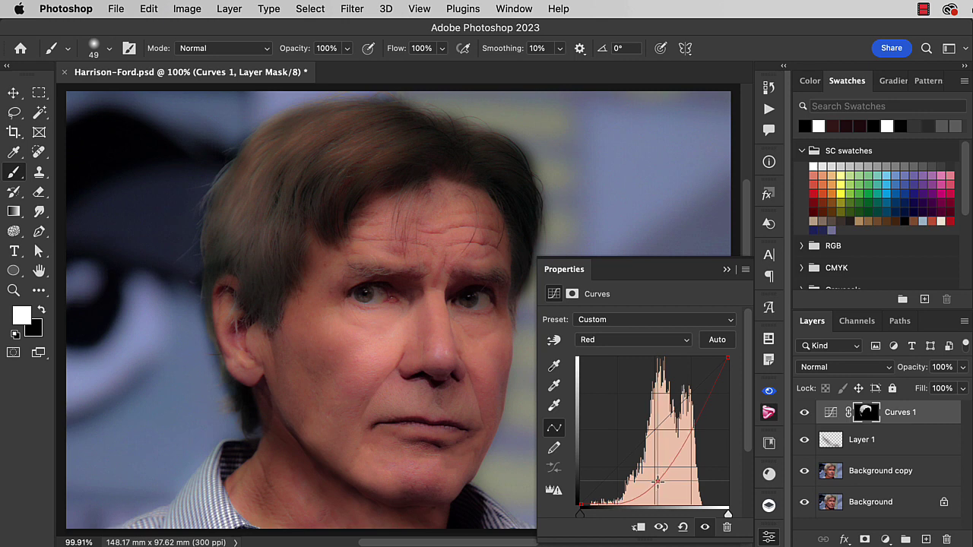
click(727, 271)
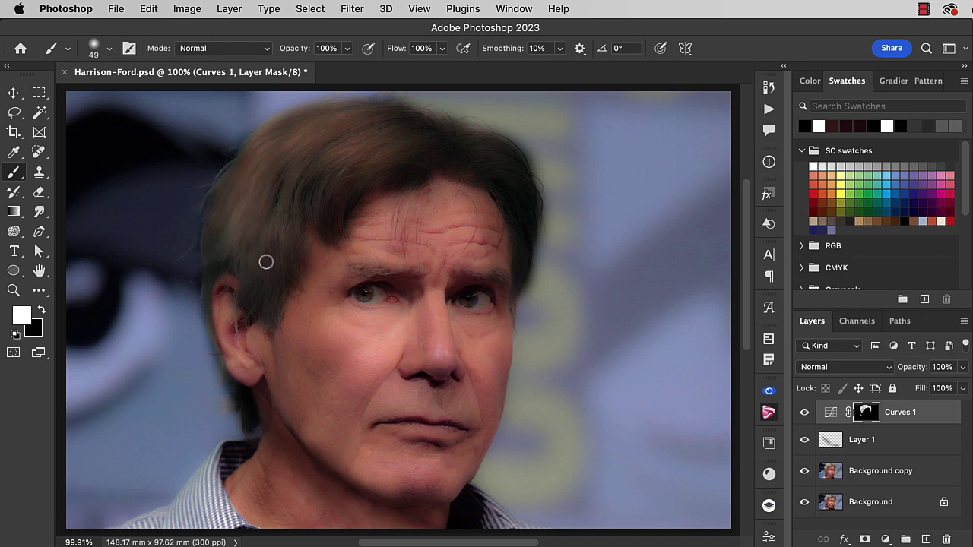
Paint both eyebrows in white on the Curves 1 layer mask with a soft 49 px brush to darken them.
key(x)
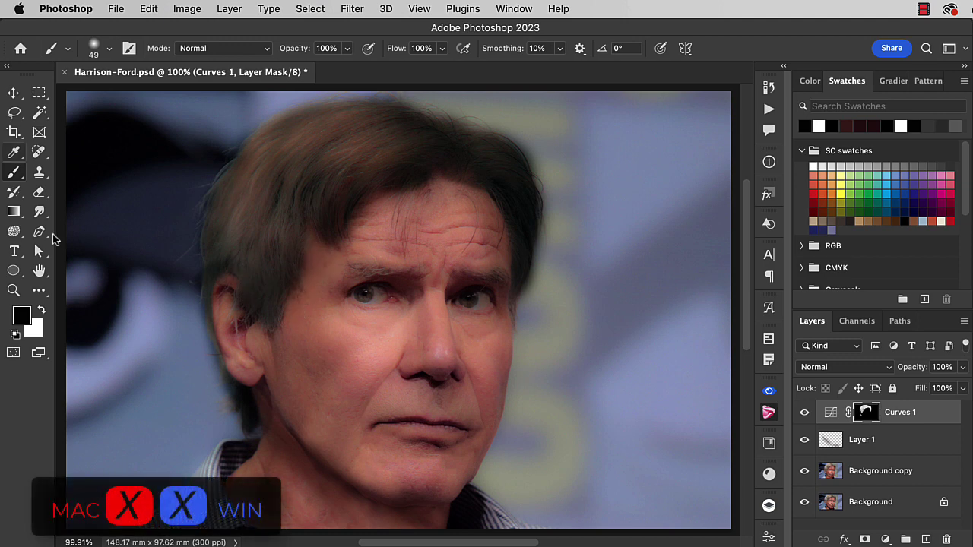
click(39, 212)
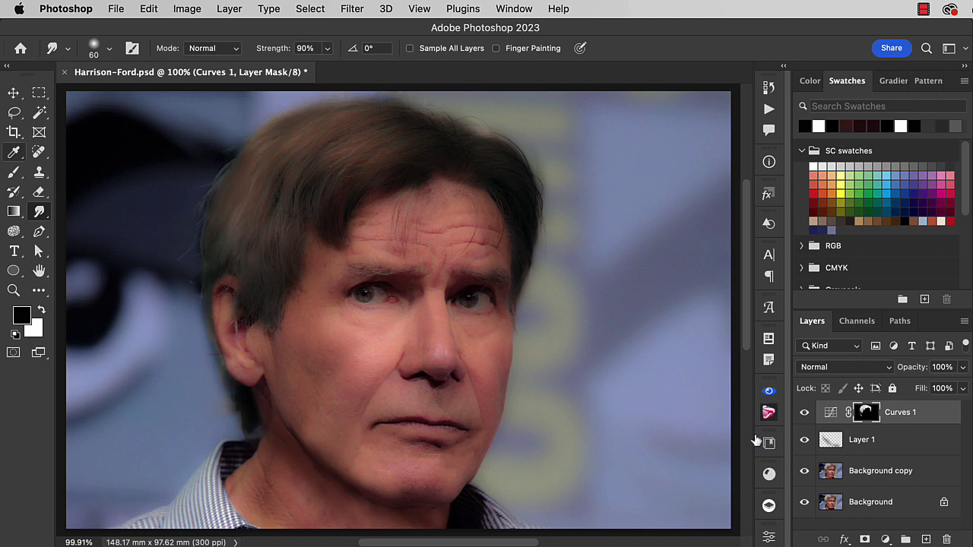
key(b)
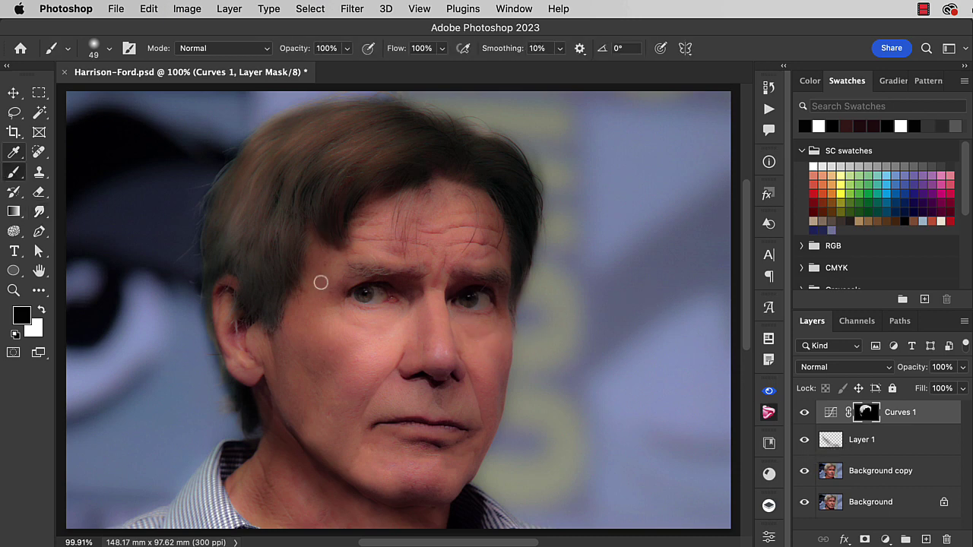
ctrl+alt+click(358, 281)
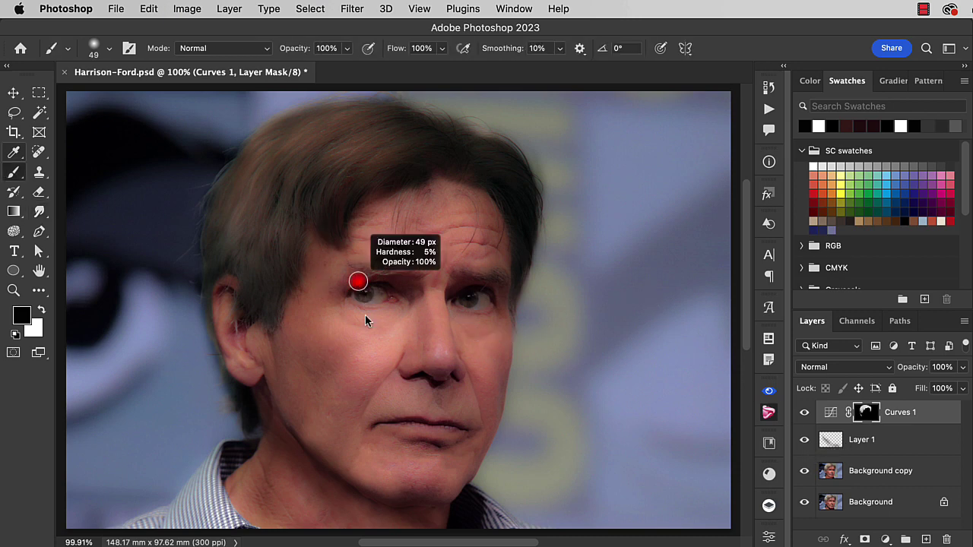
mouse_move(365, 315)
mouse_down()
mouse_move(372, 283)
mouse_move(358, 281)
mouse_up()
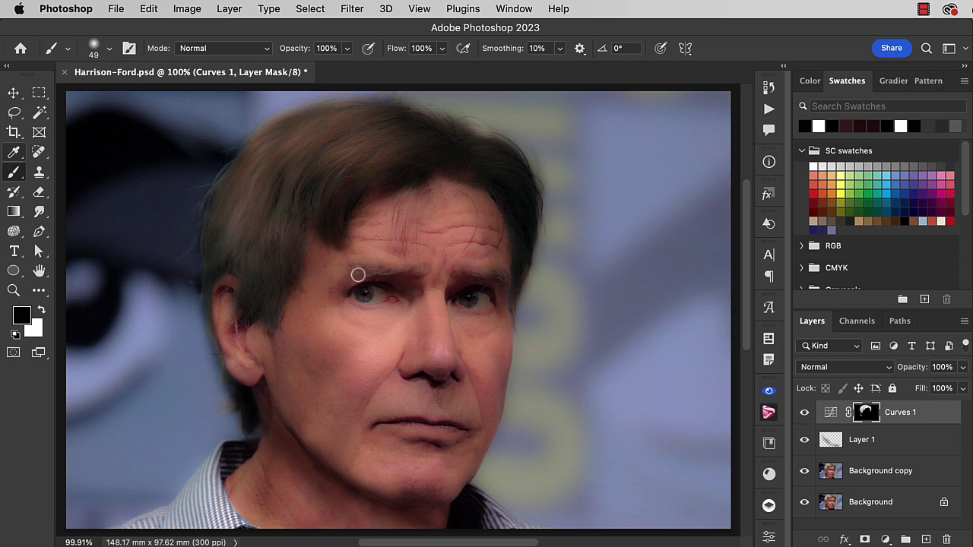
key(x)
mouse_move(349, 270)
mouse_down()
mouse_move(500, 282)
mouse_move(469, 276)
mouse_up()
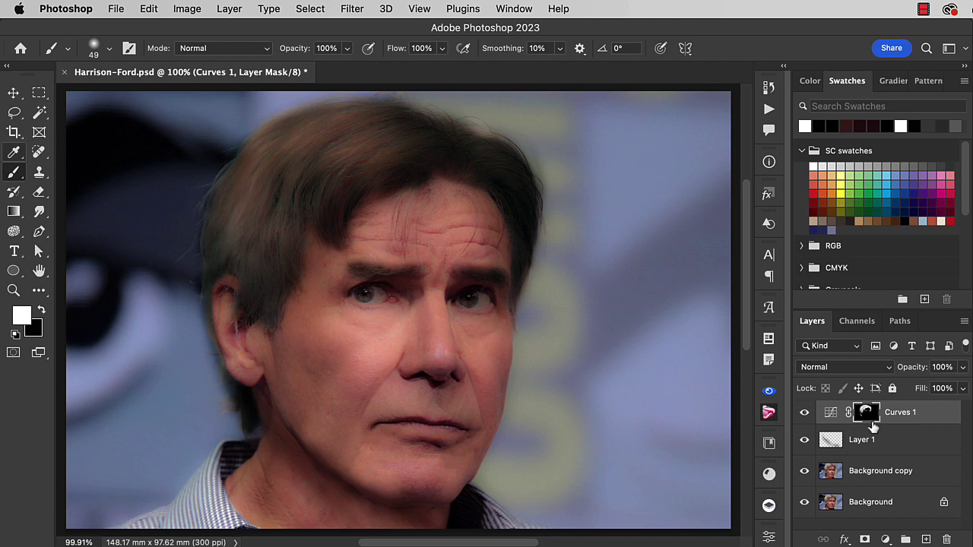
Copy the hair and eyebrow areas covered by the Curves 1 mask from Background copy to a new layer above Curves 1.
drag(868, 423, 867, 416)
super+click(867, 414)
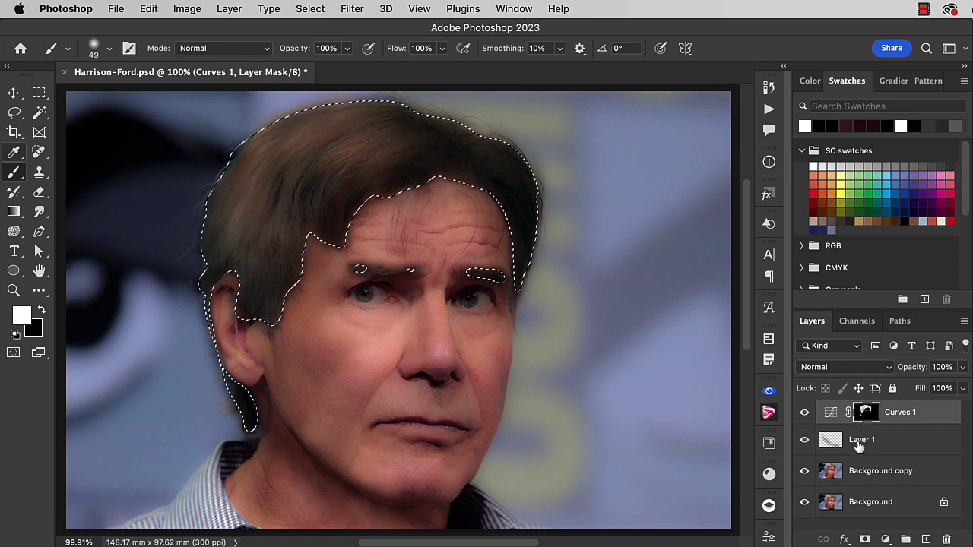
click(870, 472)
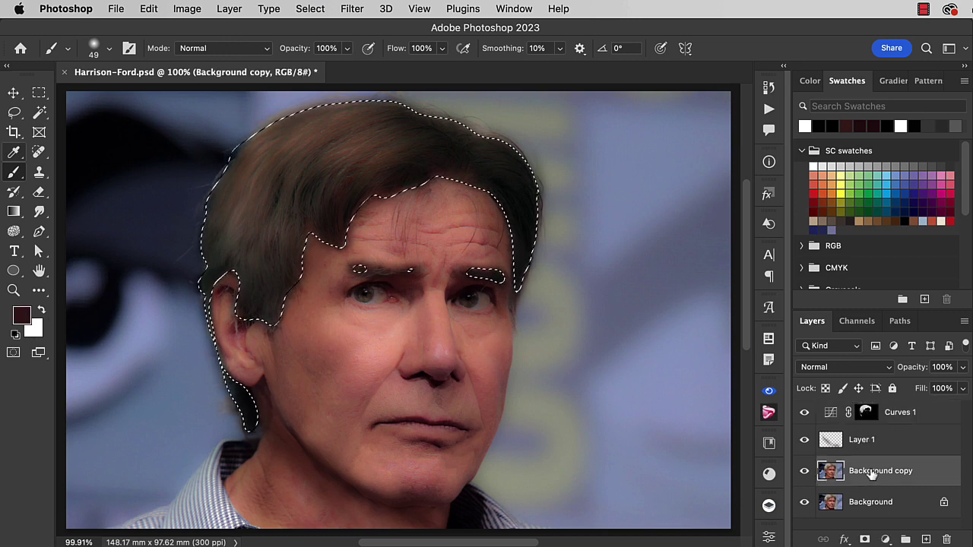
click(229, 9)
mouse_move(228, 29)
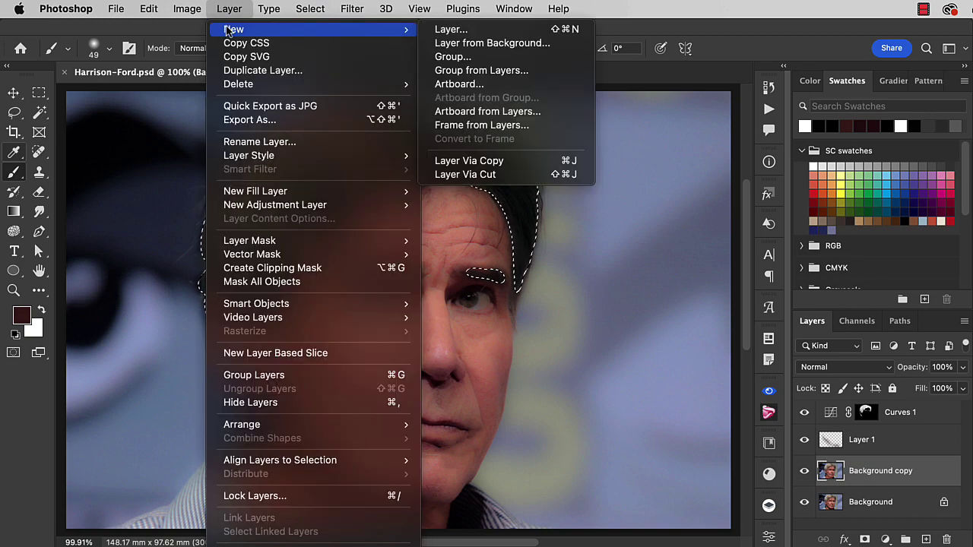
click(500, 161)
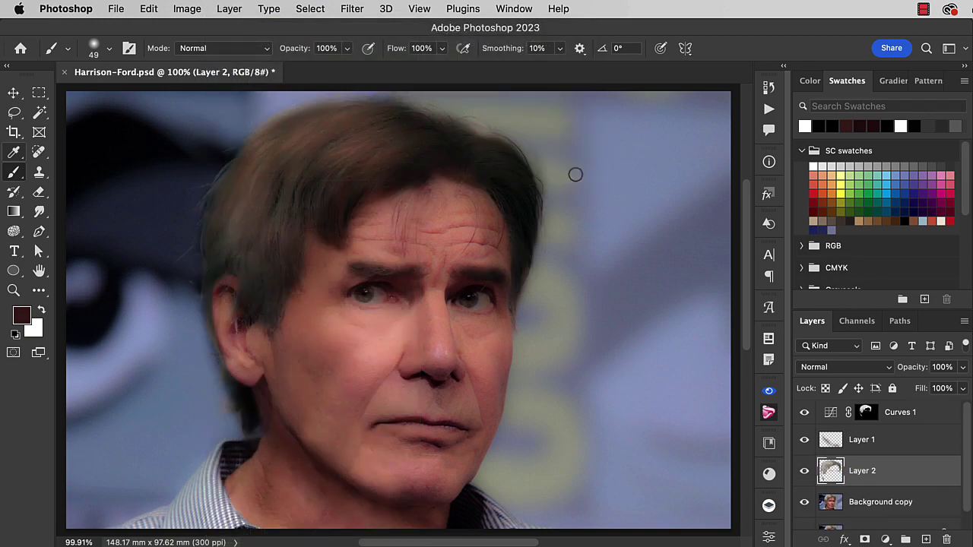
drag(836, 477, 831, 413)
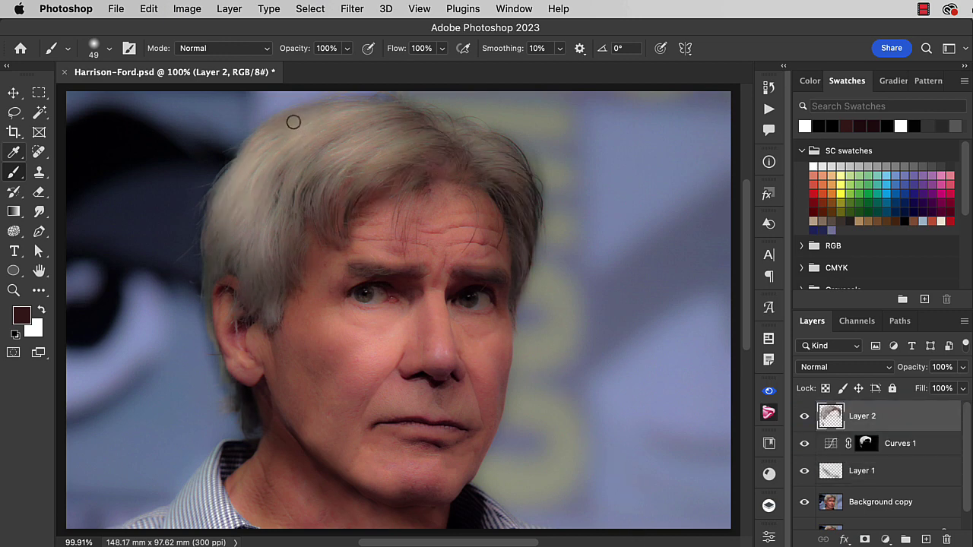
Desaturate the copied hair layer and set its blend mode to Hard Light.
click(188, 8)
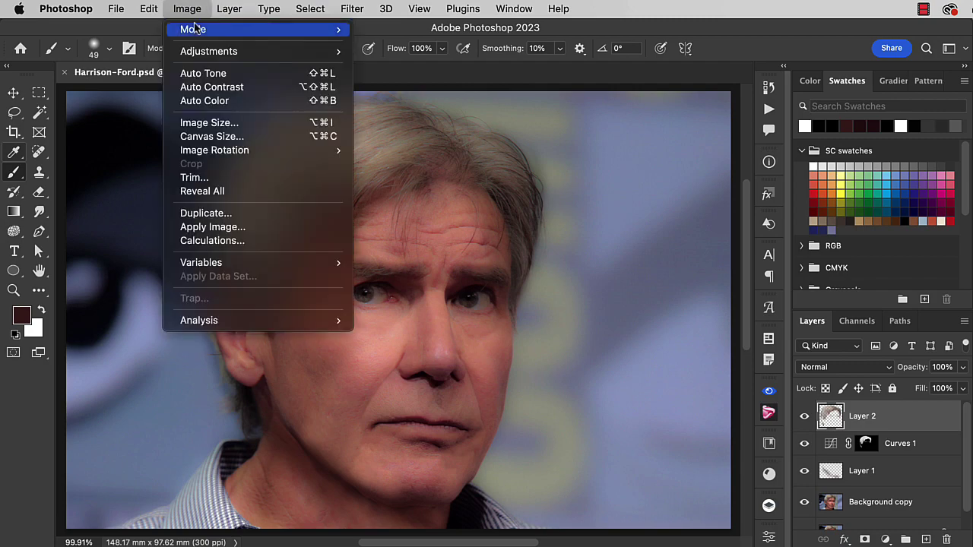
mouse_move(202, 53)
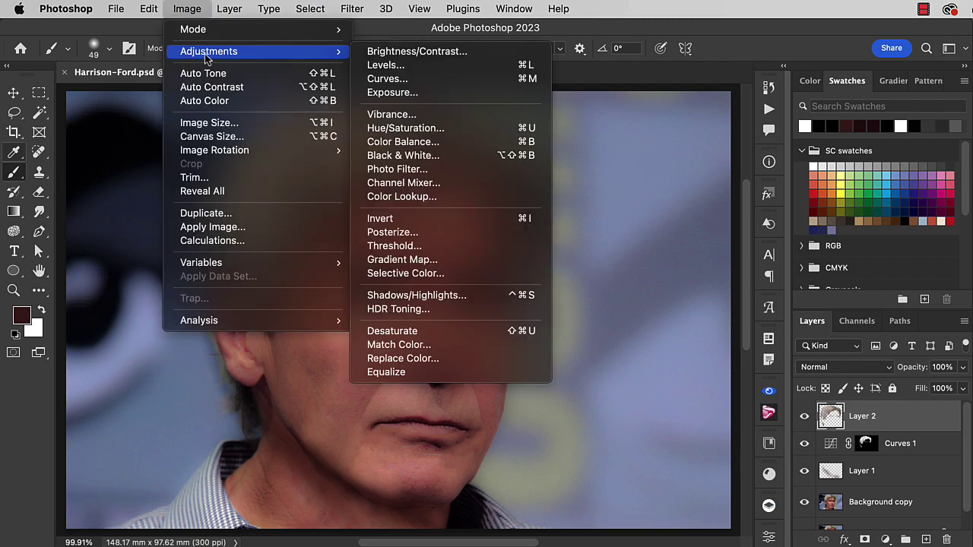
click(461, 329)
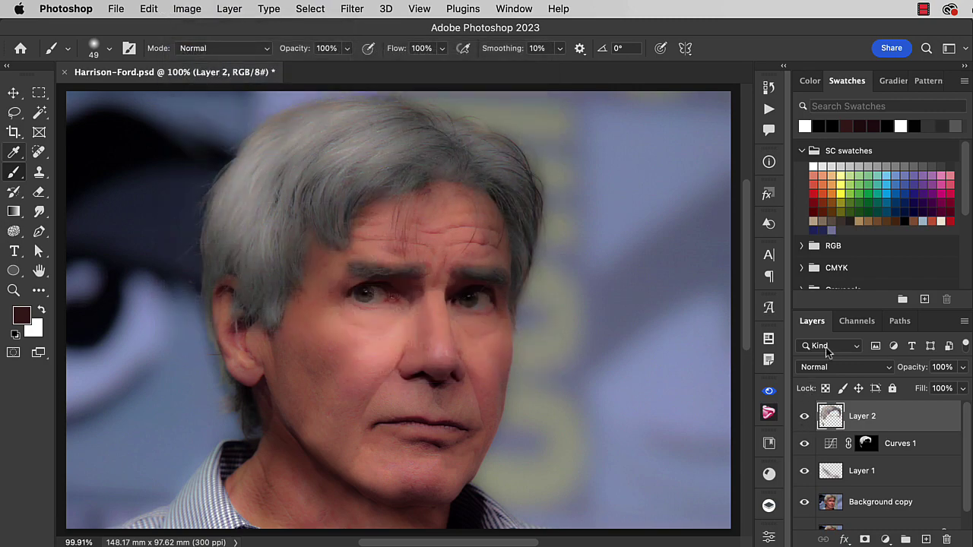
click(862, 369)
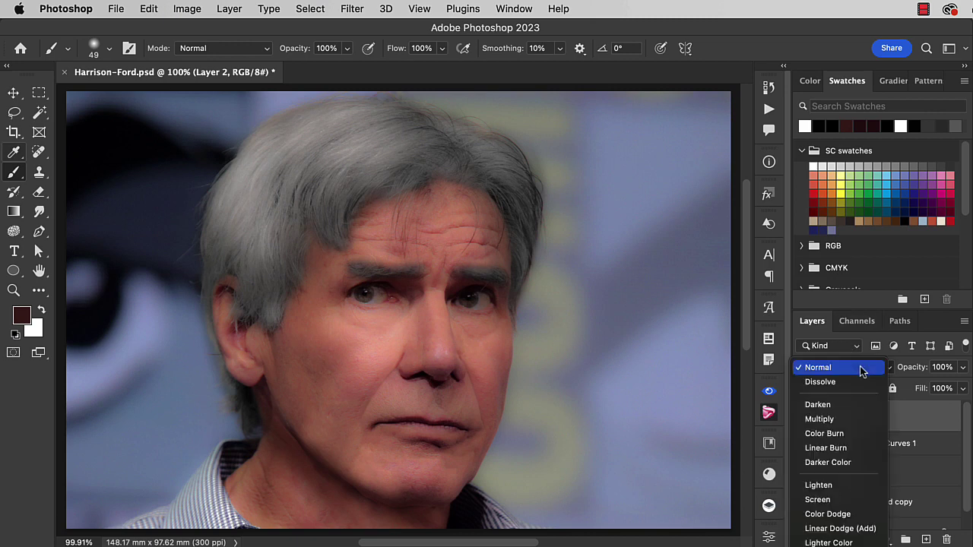
click(825, 546)
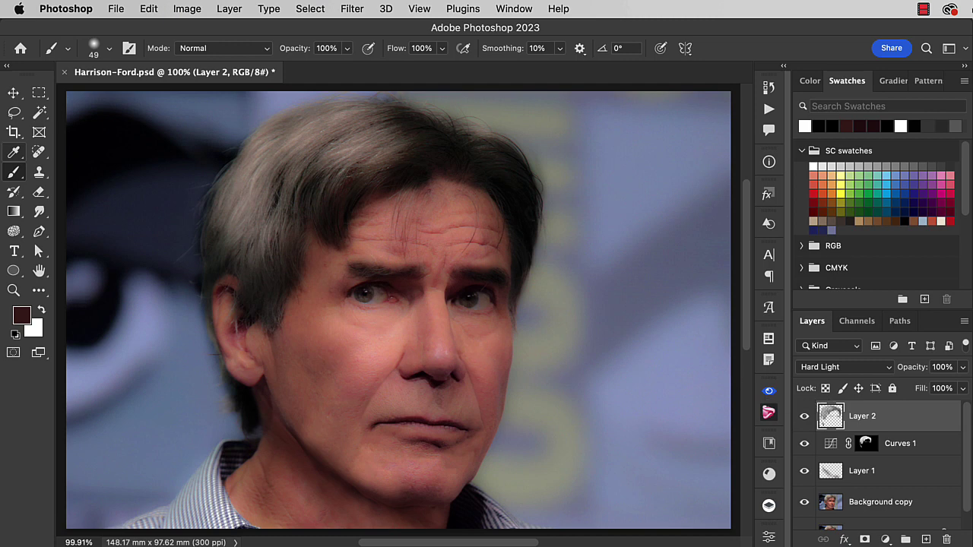
Apply Shadows/Highlights to the copied hair layer with raised shadows and highlights amounts, and compare the hair with and without the layer.
click(189, 8)
mouse_move(195, 51)
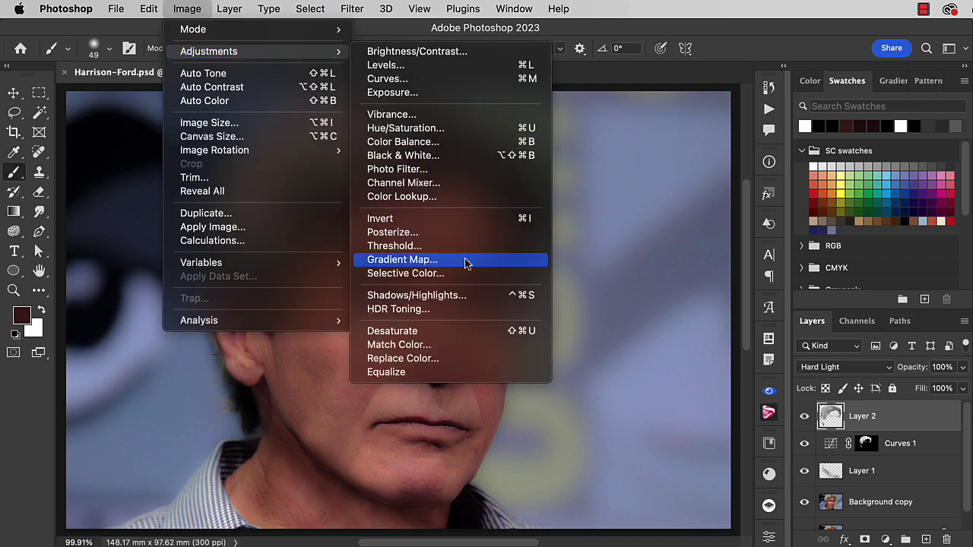
click(467, 296)
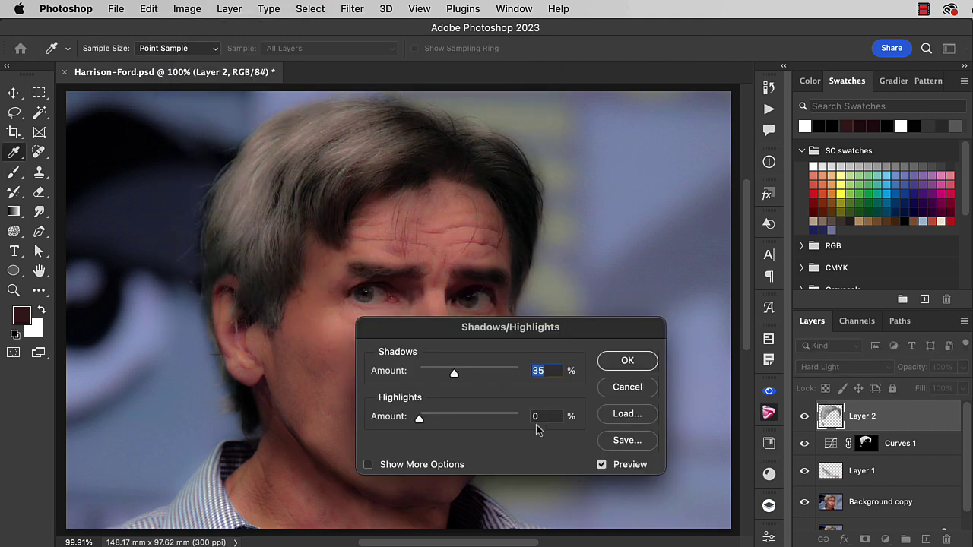
drag(454, 376, 507, 380)
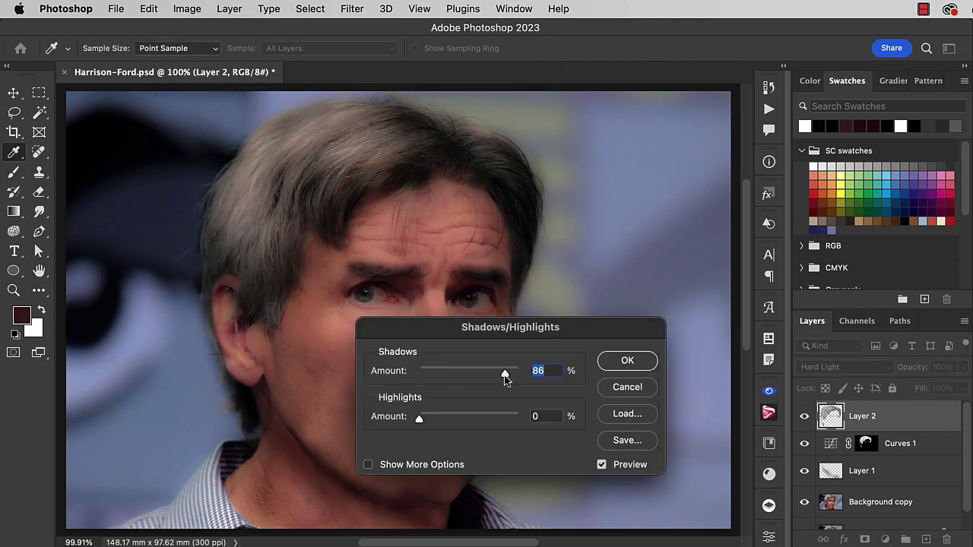
drag(422, 420, 464, 420)
mouse_move(503, 373)
mouse_down()
mouse_move(522, 372)
mouse_move(502, 376)
mouse_up()
mouse_move(465, 419)
mouse_down()
mouse_move(495, 419)
mouse_move(471, 424)
mouse_move(482, 423)
mouse_up()
click(627, 362)
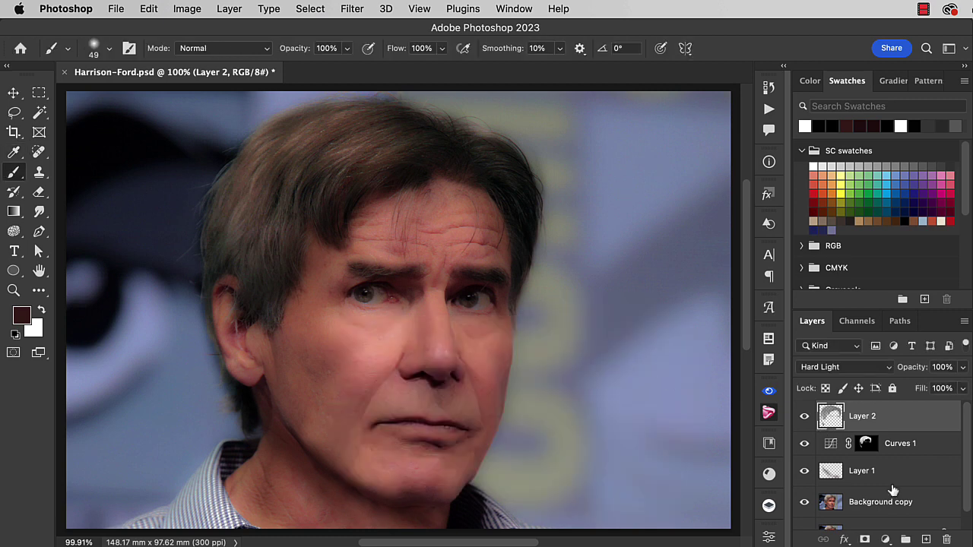
click(805, 417)
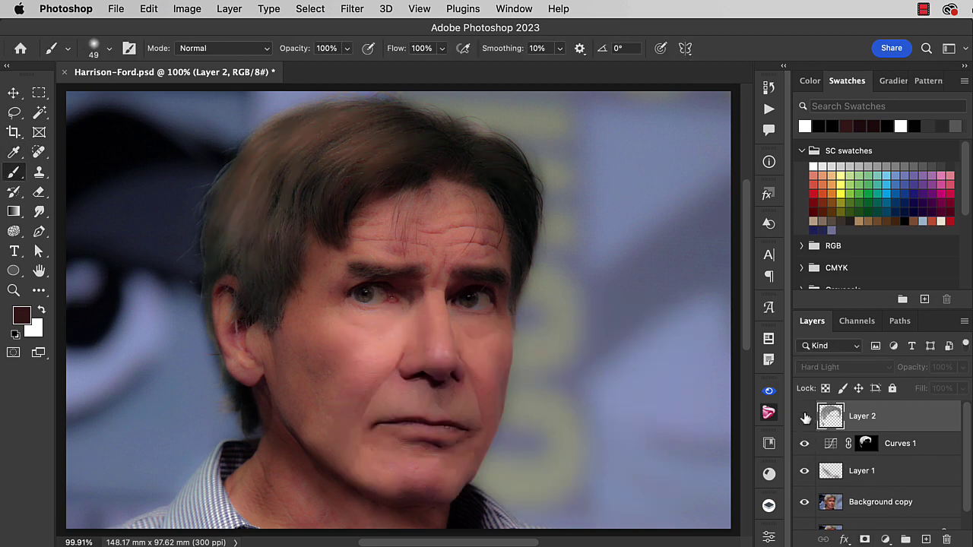
click(804, 417)
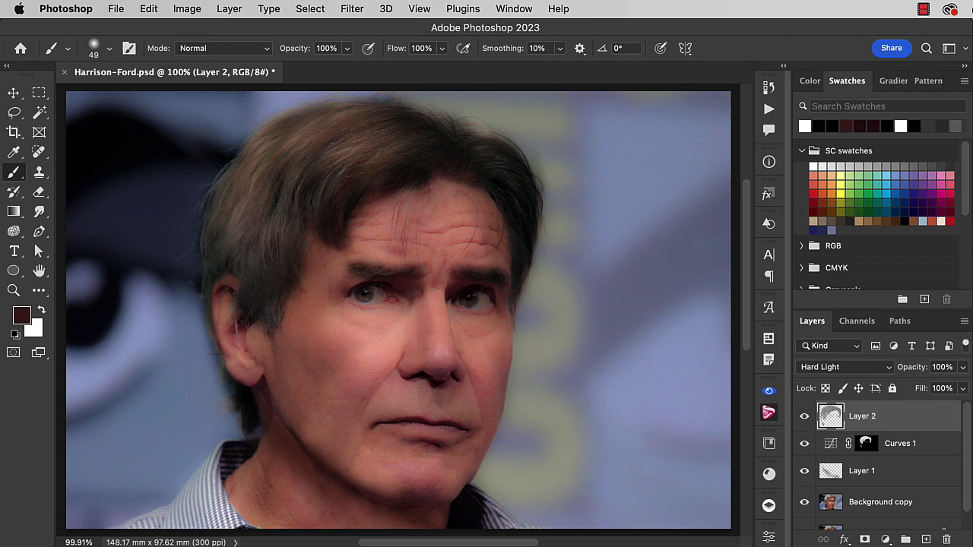
Brighten the highlights of both eyes on the Background copy layer using the Dodge tool at 50% exposure.
click(829, 507)
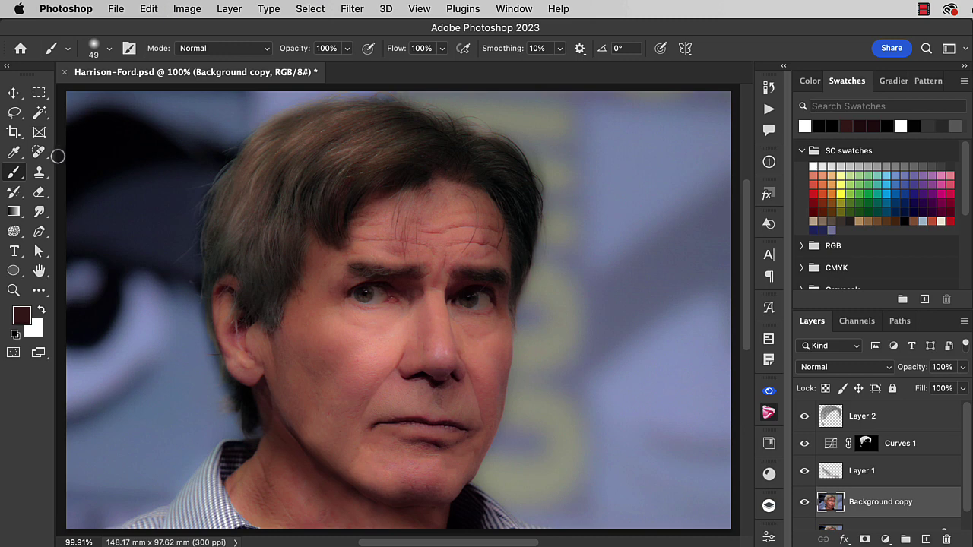
drag(13, 231, 61, 231)
click(216, 49)
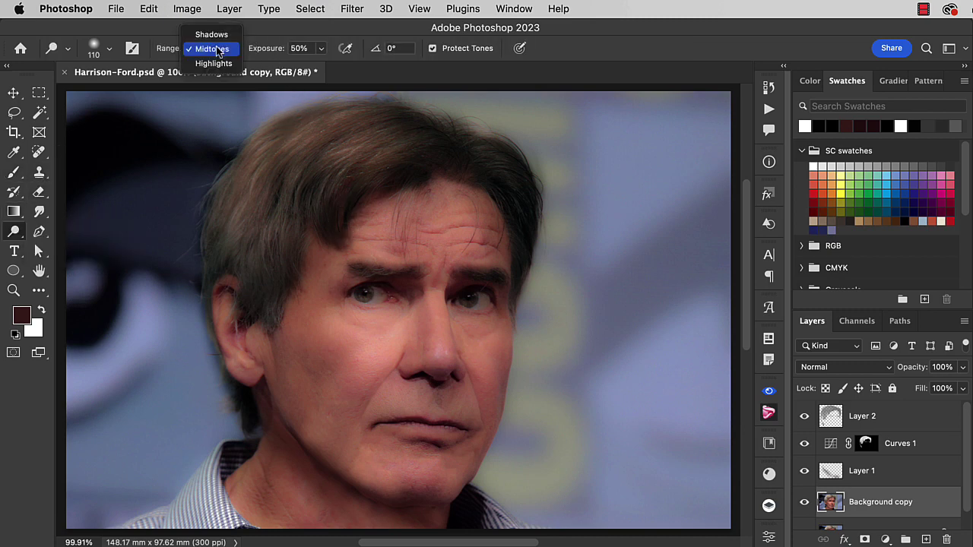
click(214, 63)
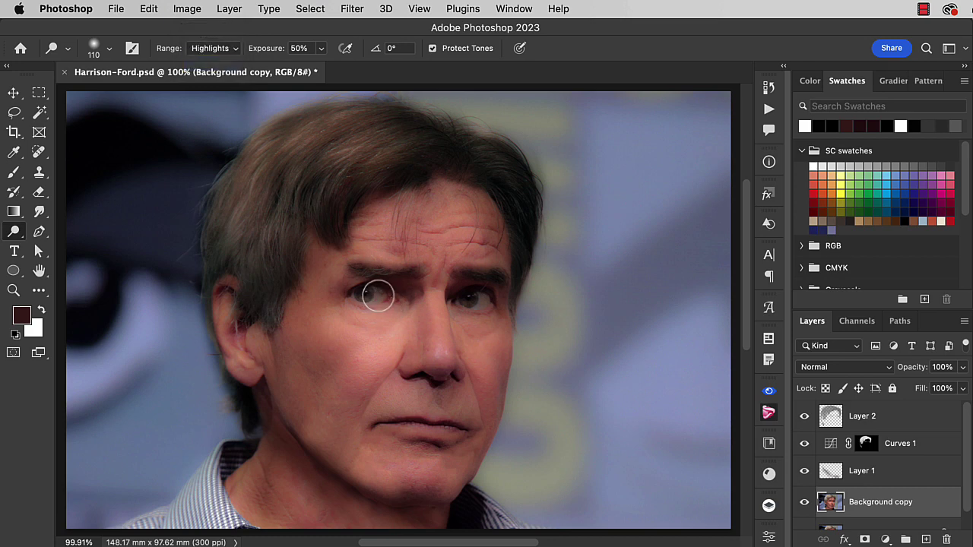
drag(378, 296, 367, 293)
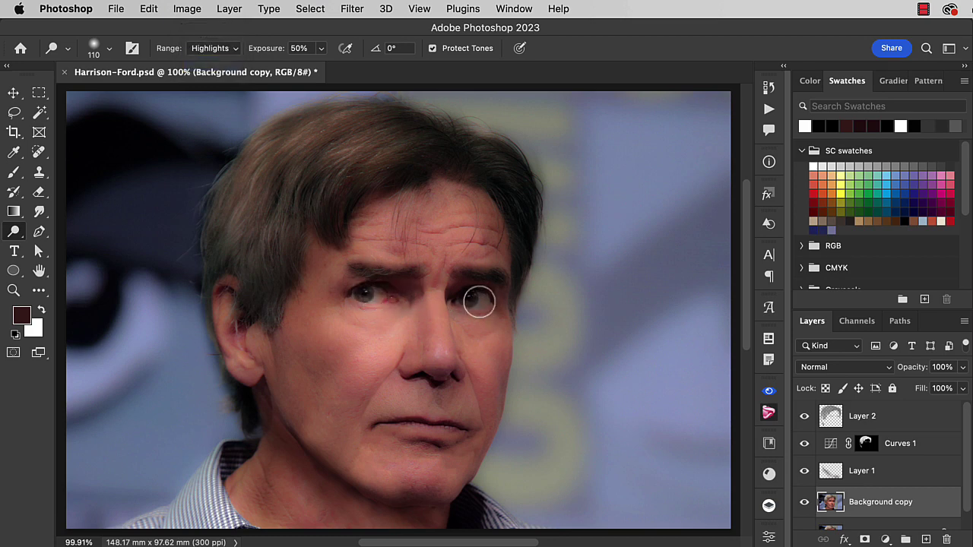
mouse_move(487, 301)
mouse_down()
mouse_move(469, 301)
mouse_move(482, 299)
mouse_up()
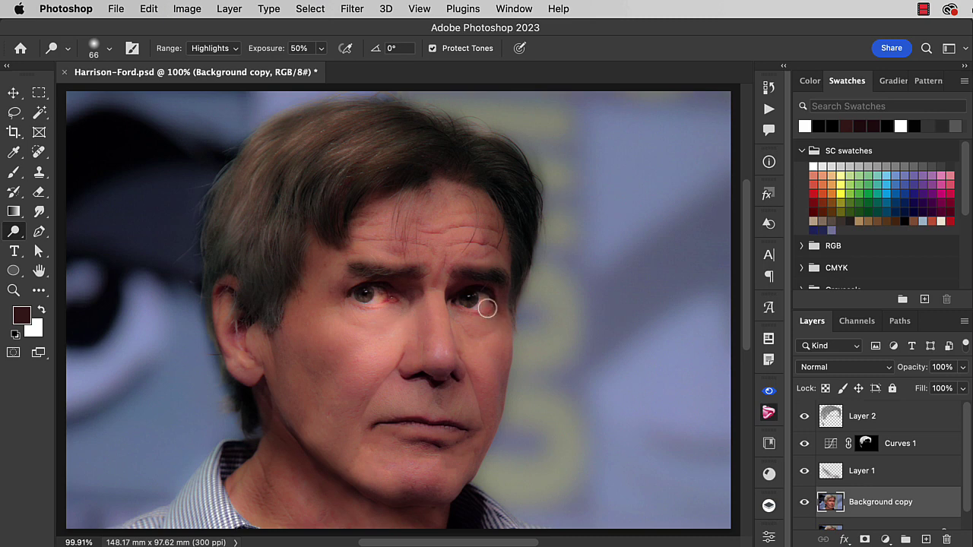
Reduce the redness in both eyes with the Sponge tool set to Desaturate at 50% flow.
right_click(17, 234)
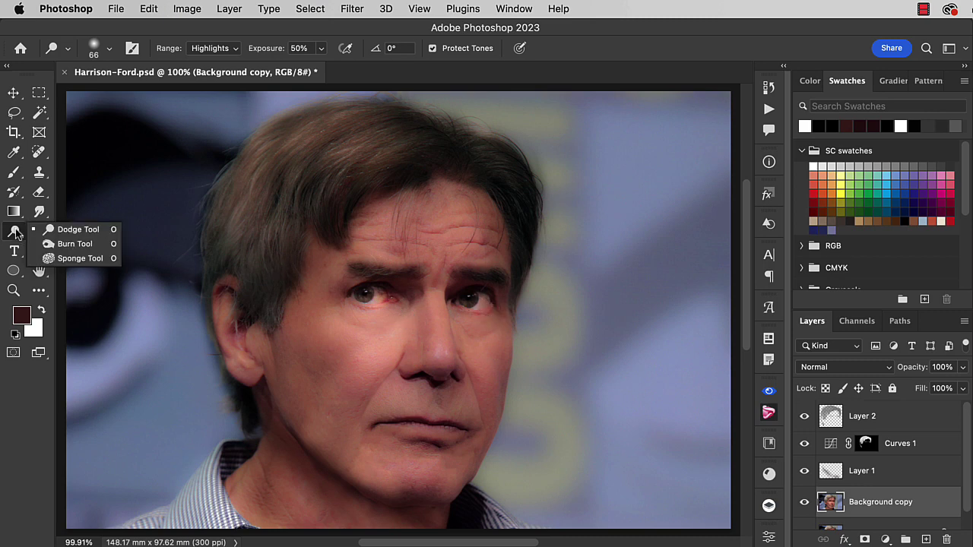
click(61, 262)
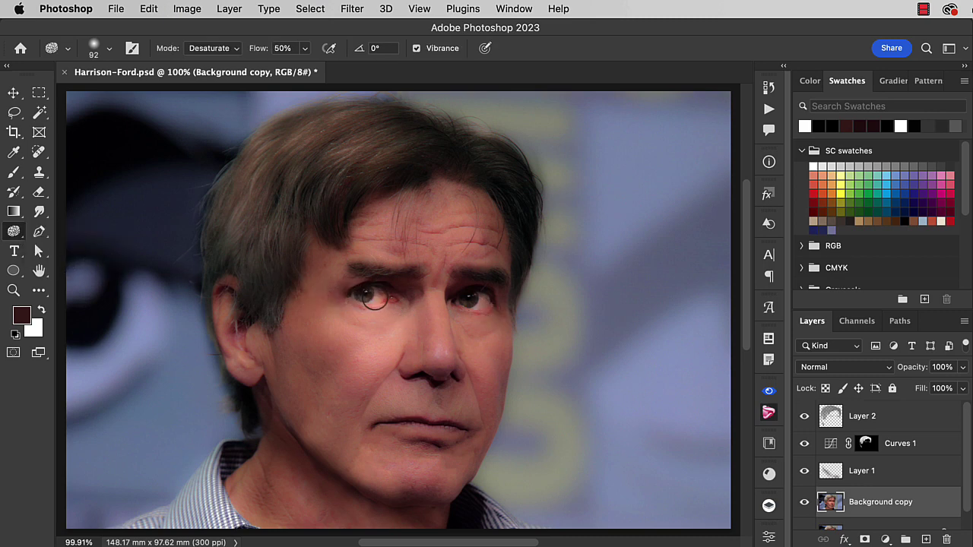
mouse_move(389, 300)
mouse_down()
mouse_move(369, 308)
mouse_move(380, 303)
mouse_up()
drag(477, 303, 479, 296)
Select the subject, copy it merged from all visible layers, and paste it as a new layer above Layer 2.
click(310, 8)
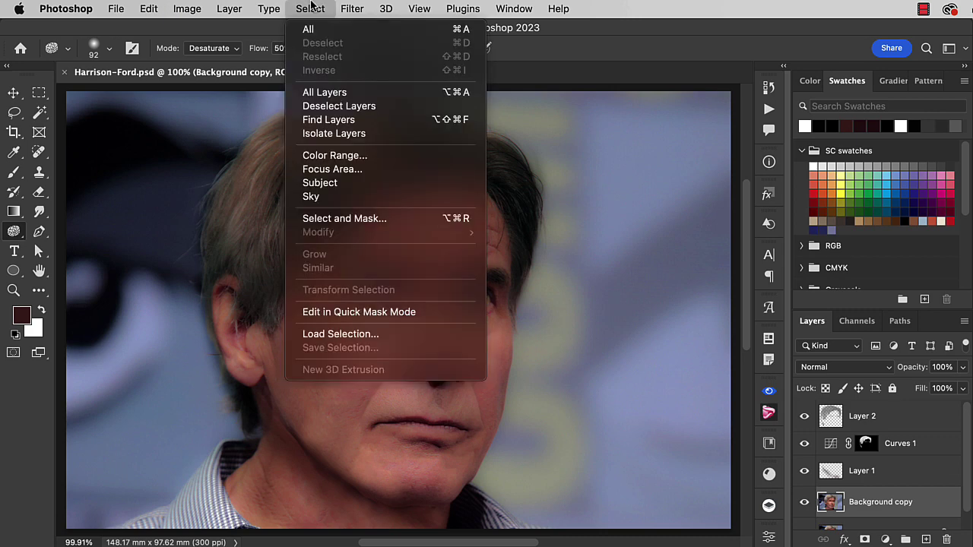
click(332, 189)
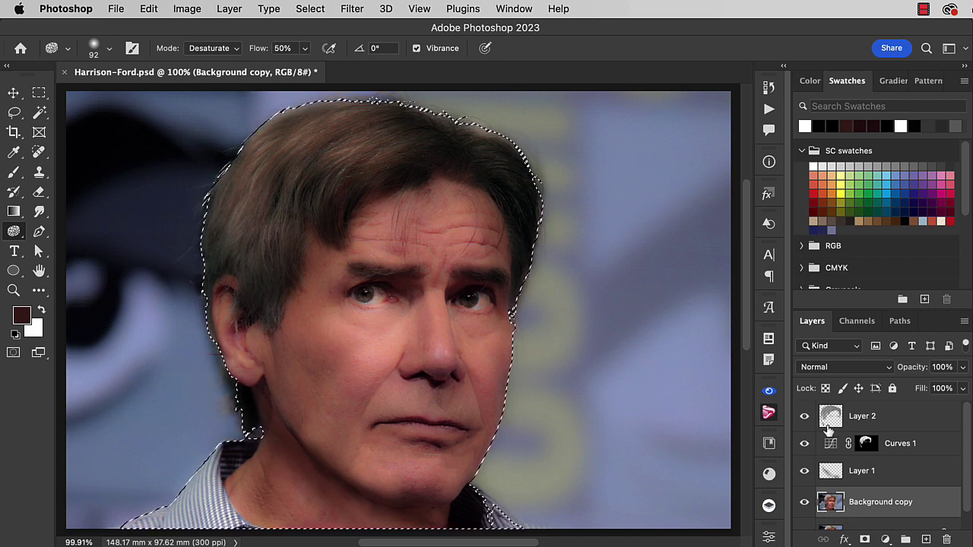
click(831, 421)
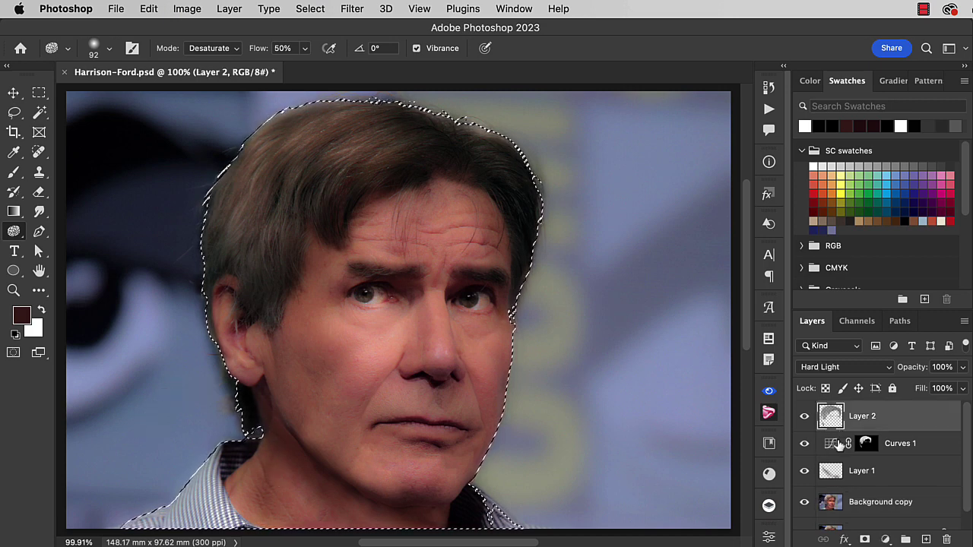
click(148, 8)
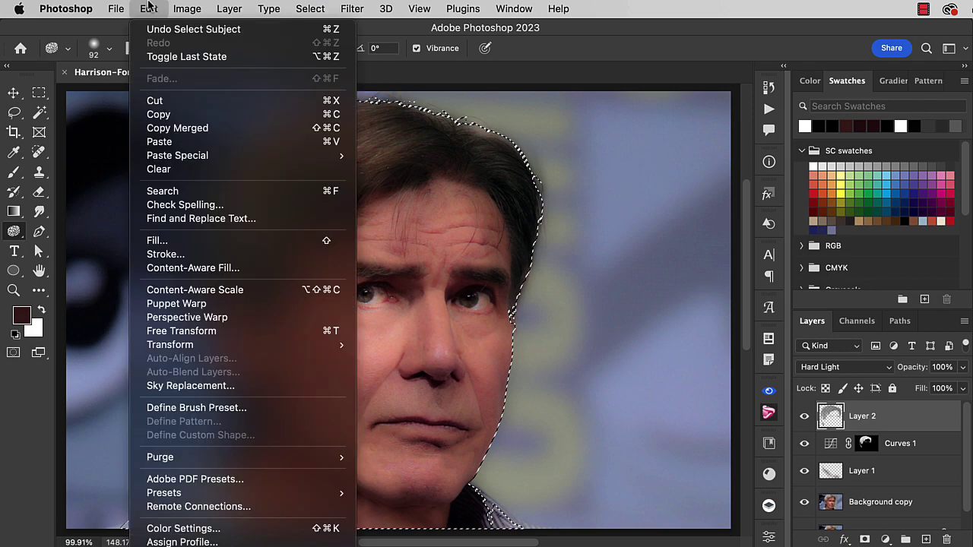
click(180, 128)
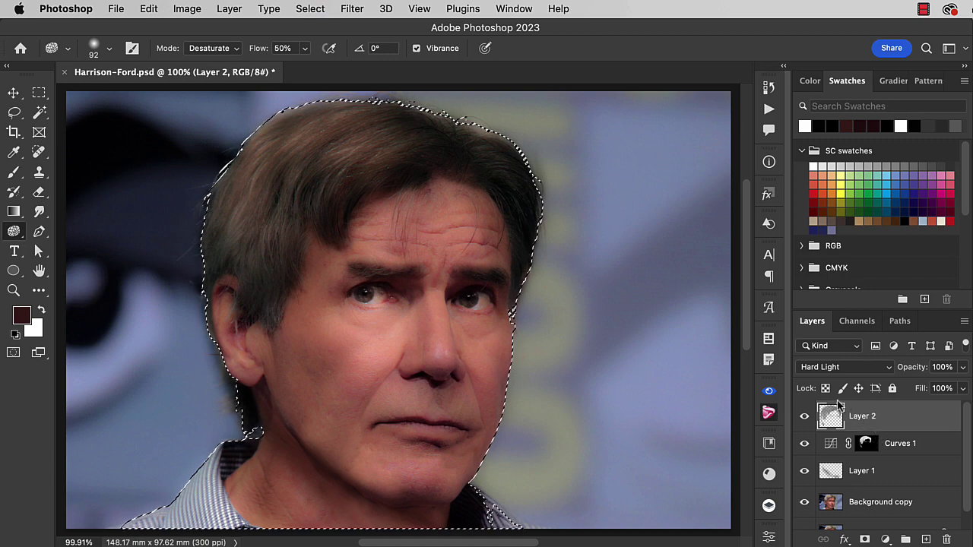
click(149, 8)
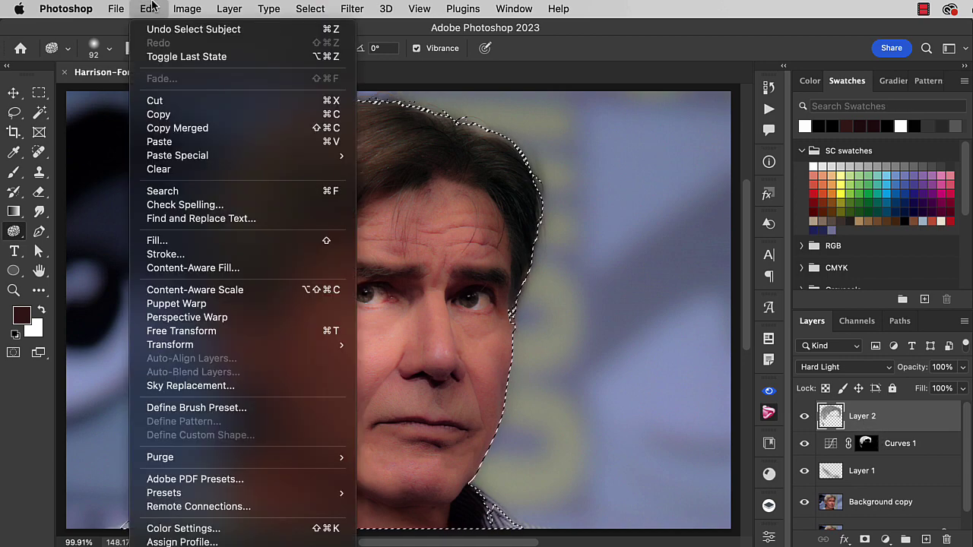
click(186, 142)
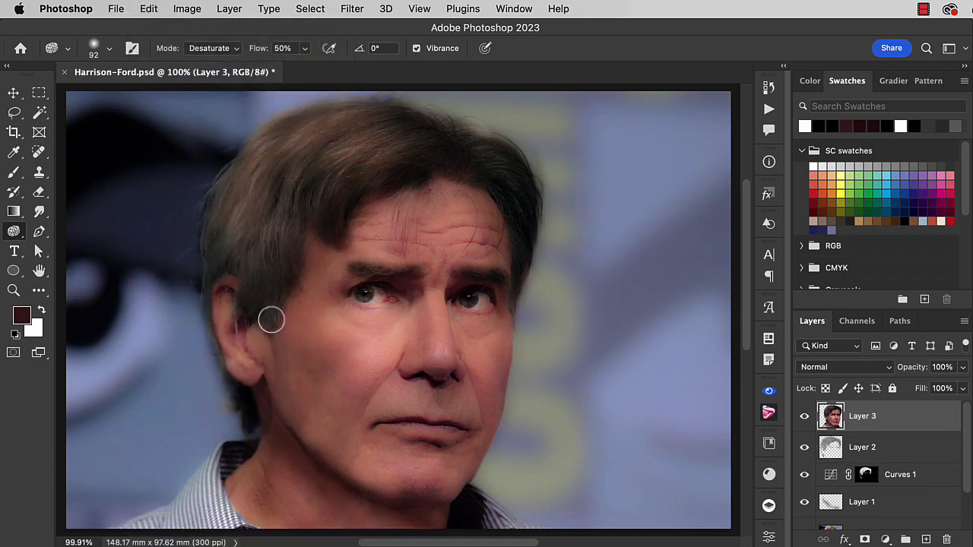
Desaturate the pasted merged layer of the man and set its blend mode to Hard Light.
click(197, 10)
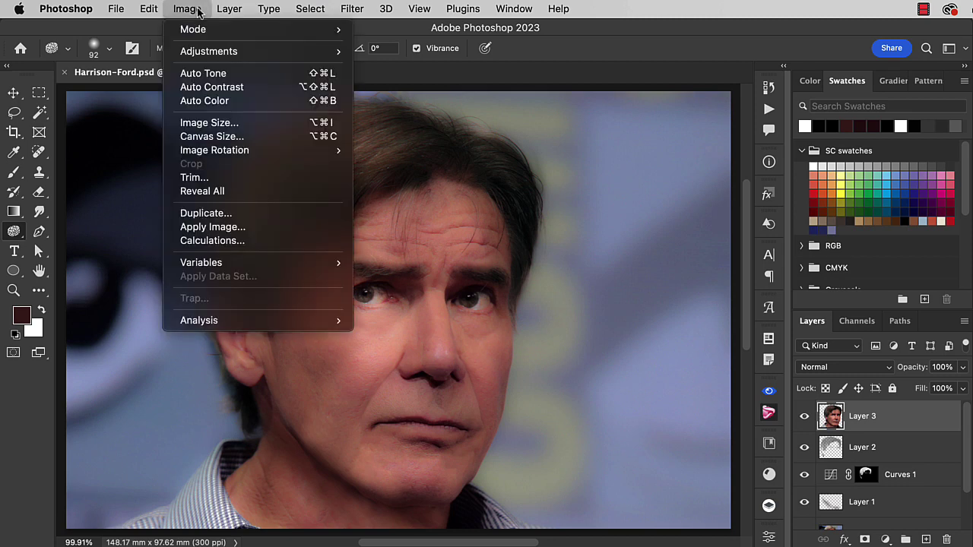
mouse_move(209, 51)
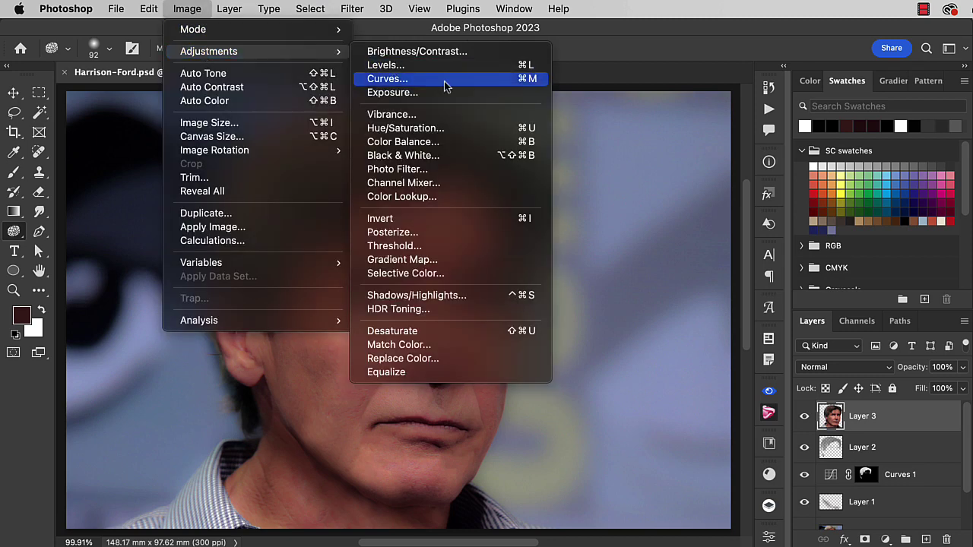
click(452, 332)
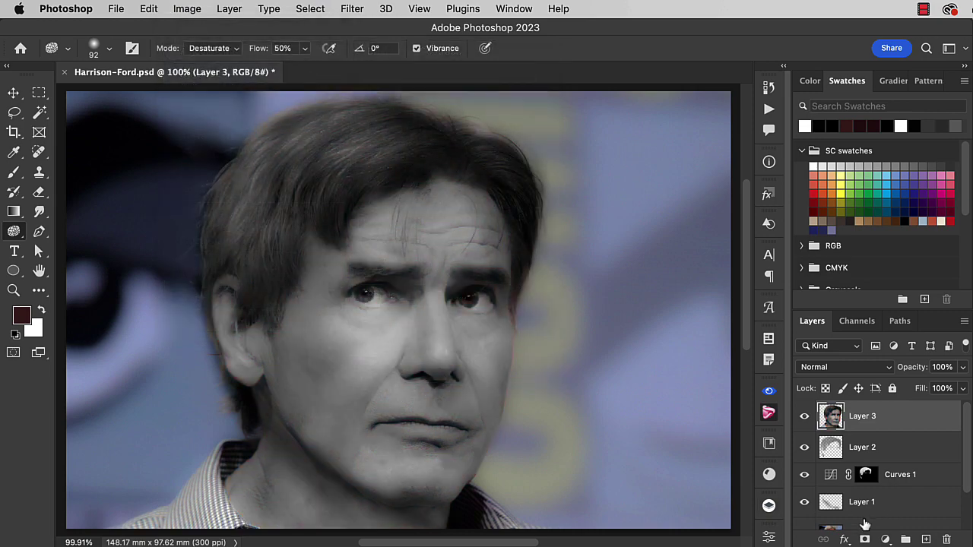
click(850, 367)
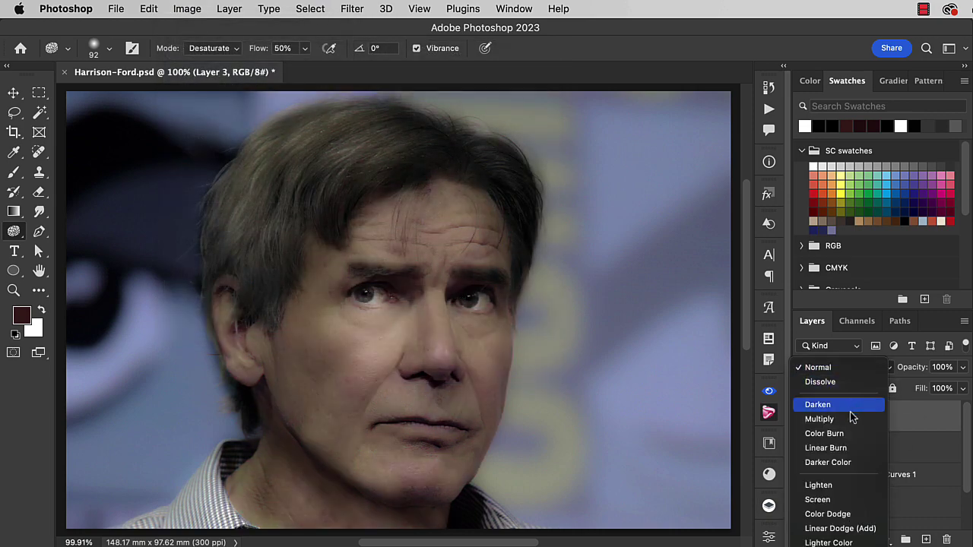
click(840, 544)
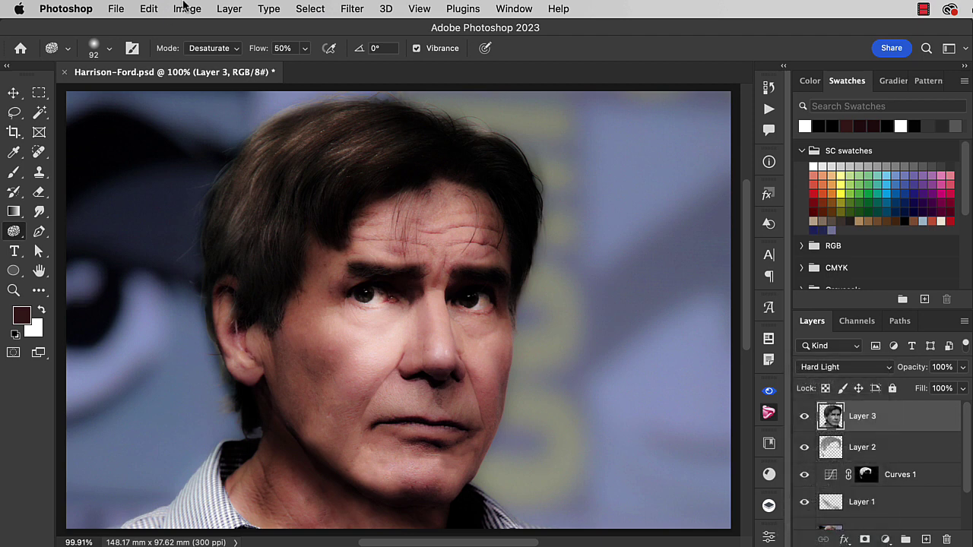
Apply Shadows/Highlights to the merged layer with a shadows amount of 71% and a highlights amount of 37%.
click(185, 8)
mouse_move(203, 59)
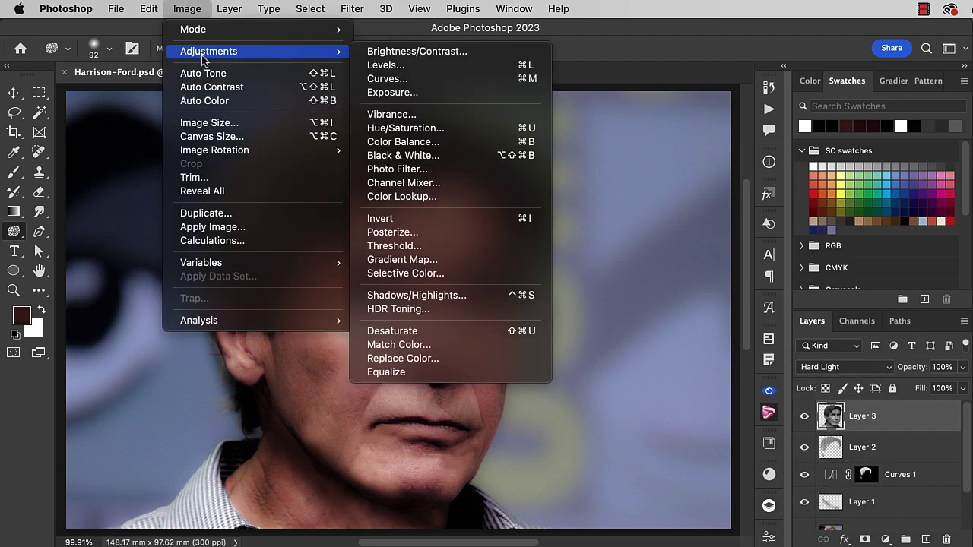
click(473, 295)
drag(473, 327, 676, 302)
drag(657, 349, 703, 349)
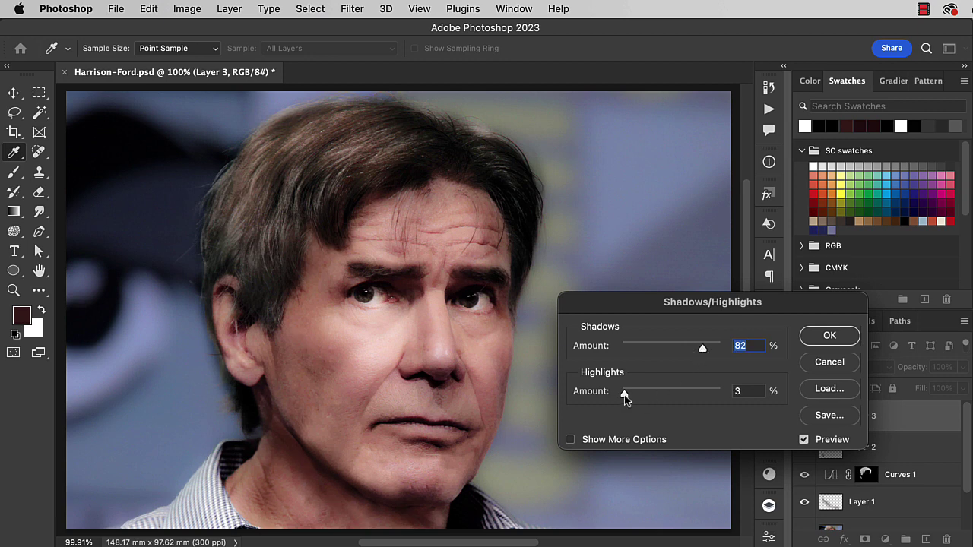
drag(625, 398, 643, 399)
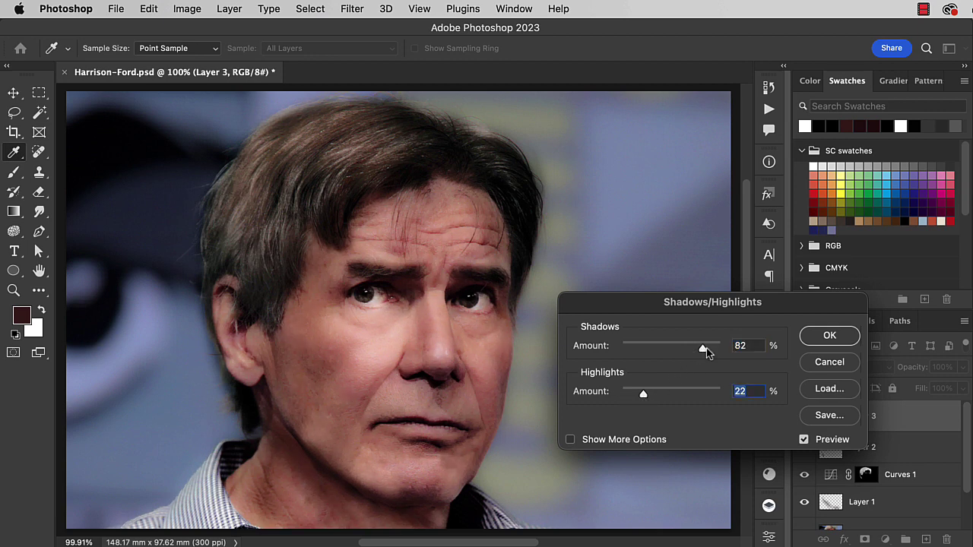
drag(705, 351, 712, 355)
drag(693, 354, 691, 354)
mouse_move(644, 394)
mouse_down()
mouse_move(662, 400)
mouse_move(639, 400)
mouse_move(659, 401)
mouse_up()
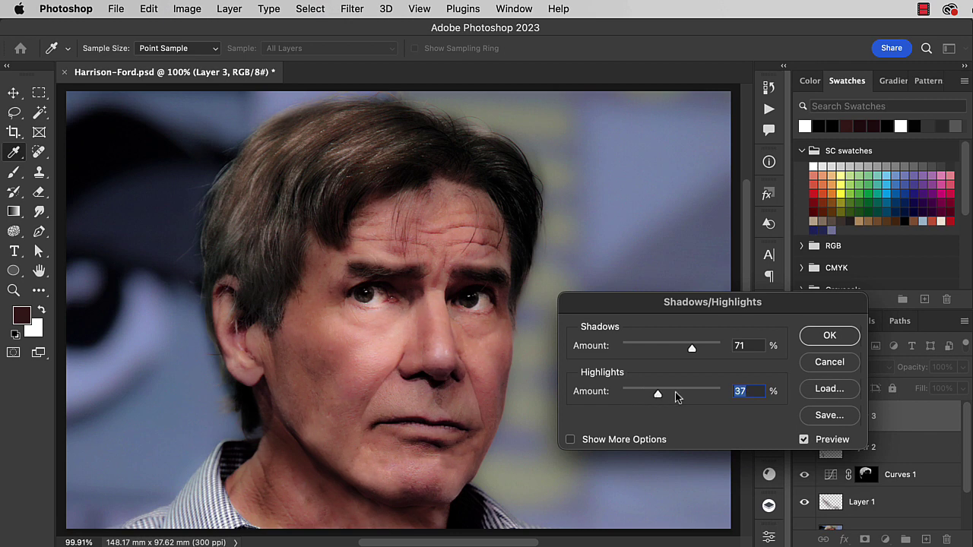
click(827, 337)
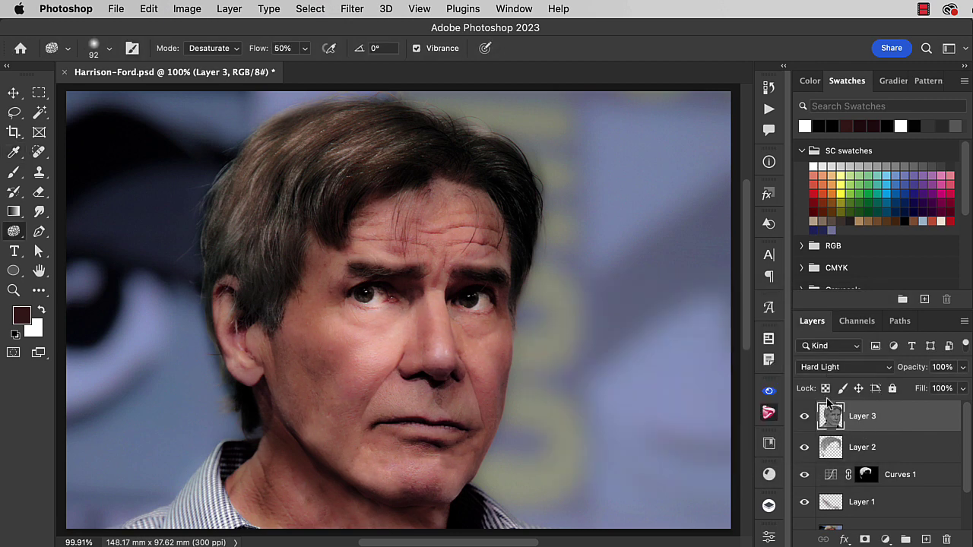
Reduce the opacity of the merged Hard Light layer to 57%.
key(v)
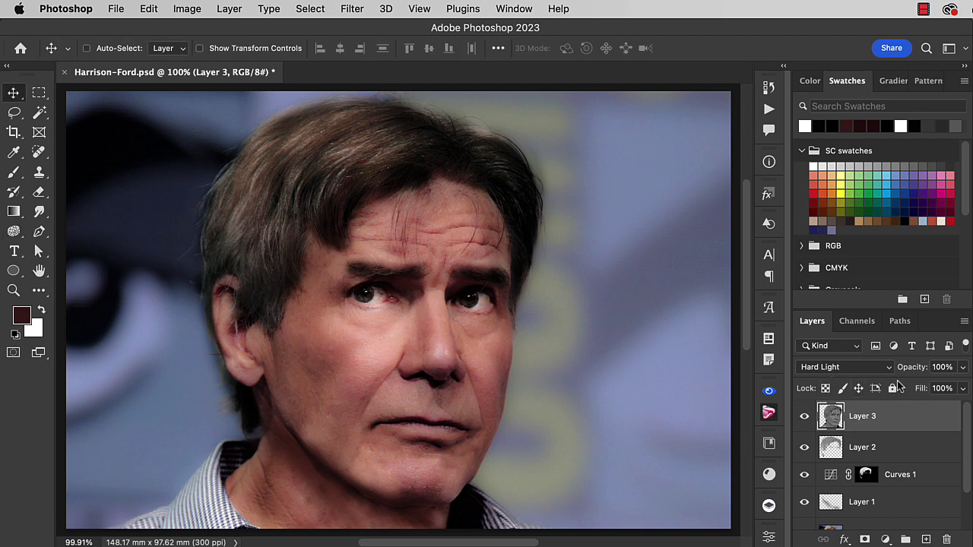
click(962, 367)
drag(960, 387, 932, 391)
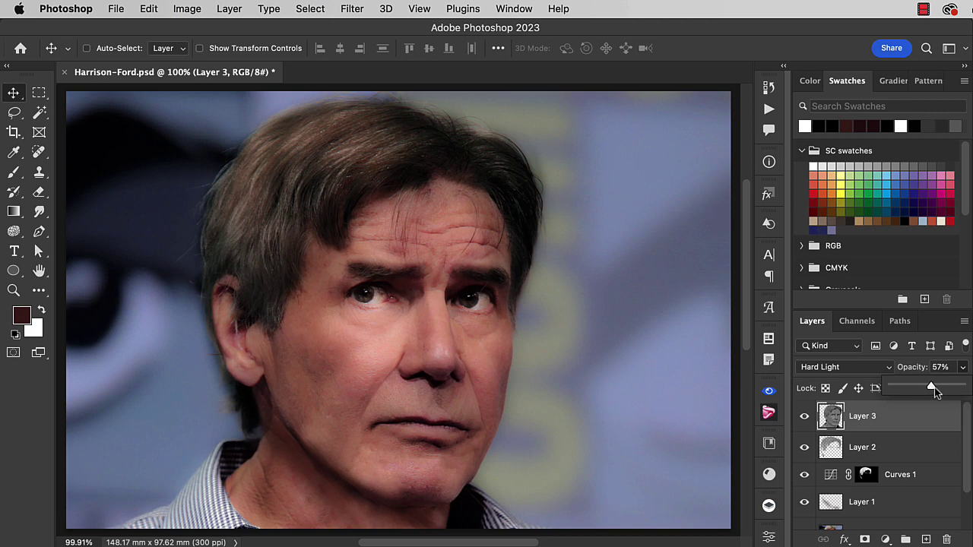
click(885, 424)
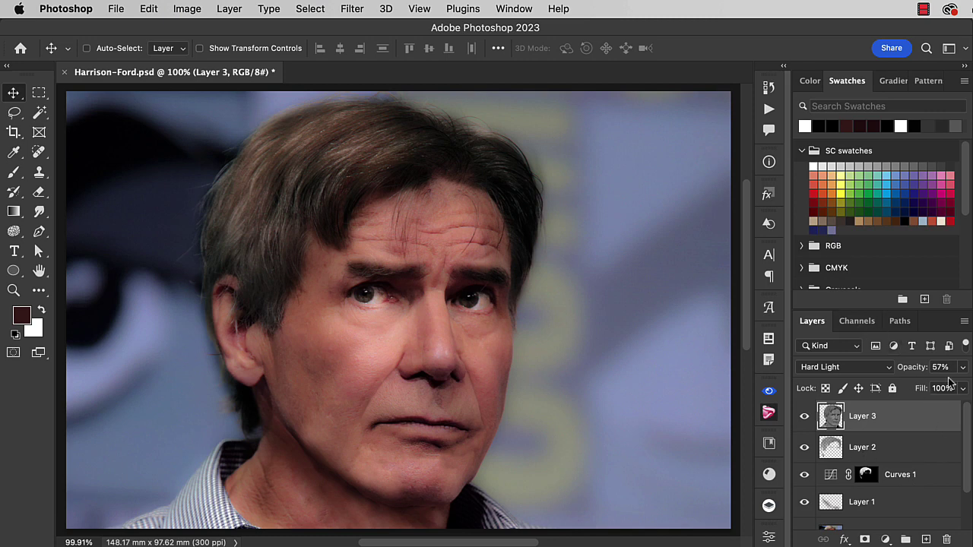
Compare the retouched portrait with the original by showing only the Background layer, and restore the visibility of all layers.
scroll(968, 428, down, 3)
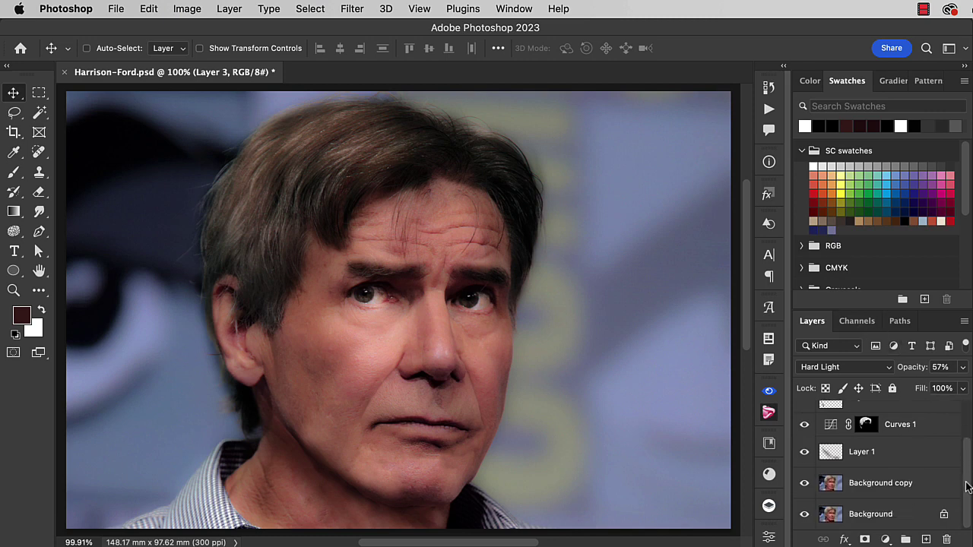
alt+click(804, 515)
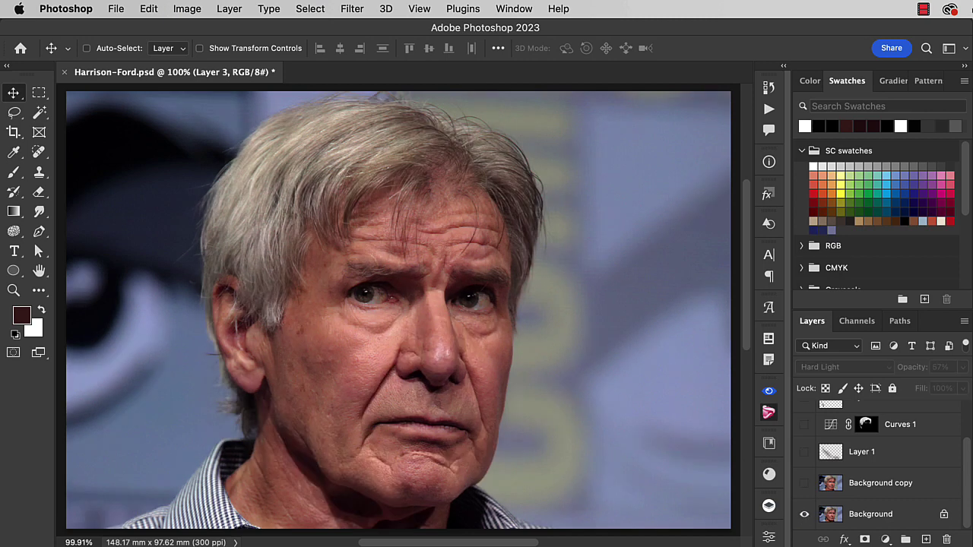
alt+click(805, 515)
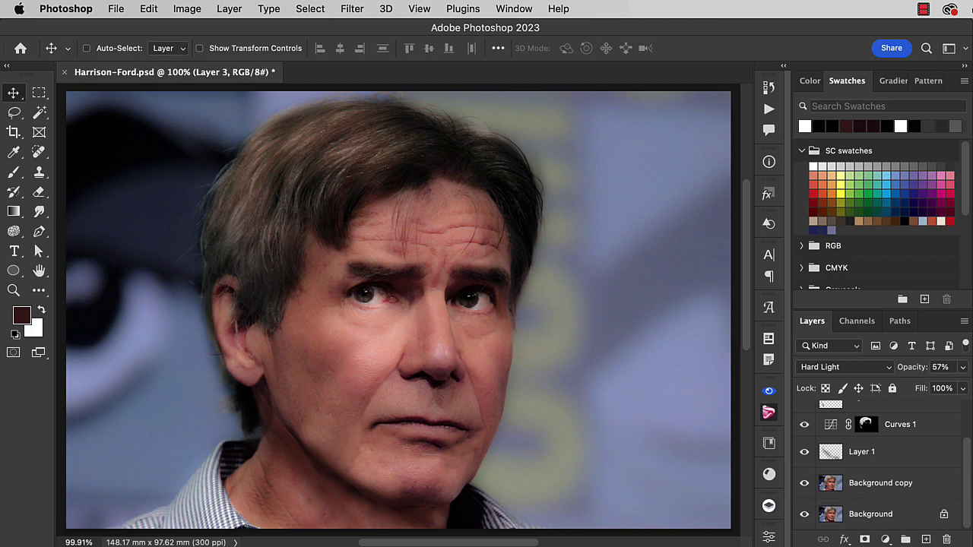